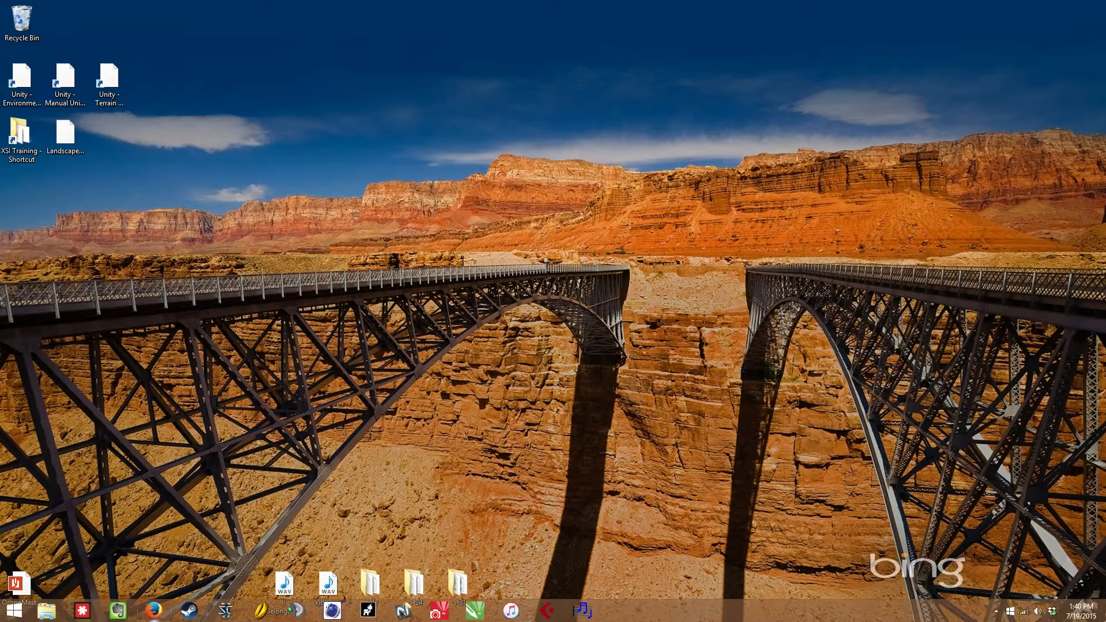
Open the official Audacity site from the search results in Firefox and download the Audacity 2.1.1 Windows installer.
click(153, 610)
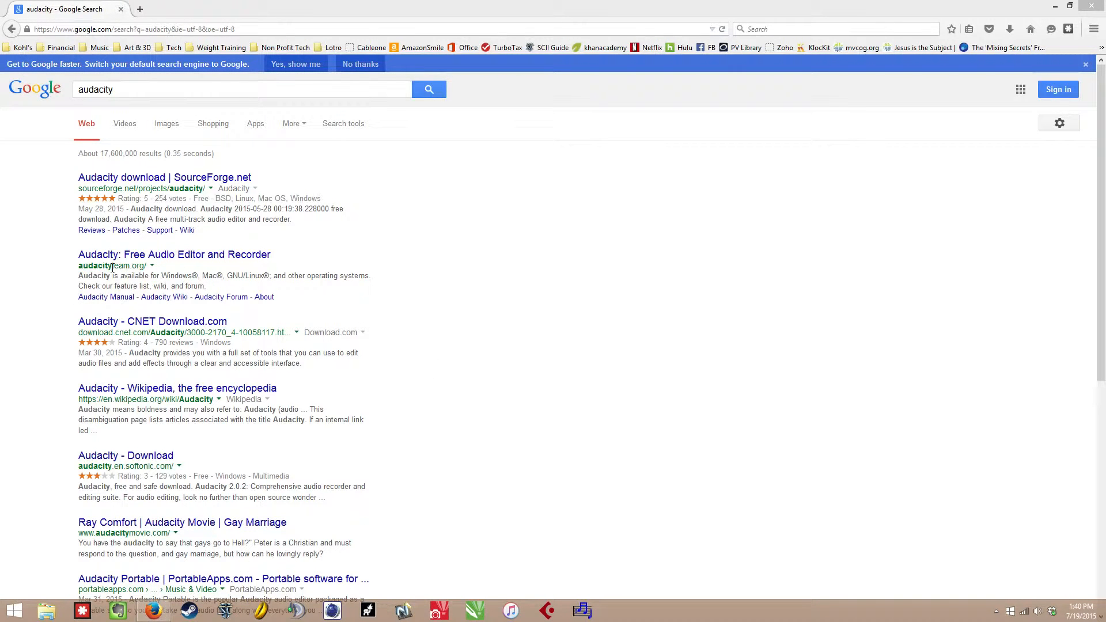
click(194, 257)
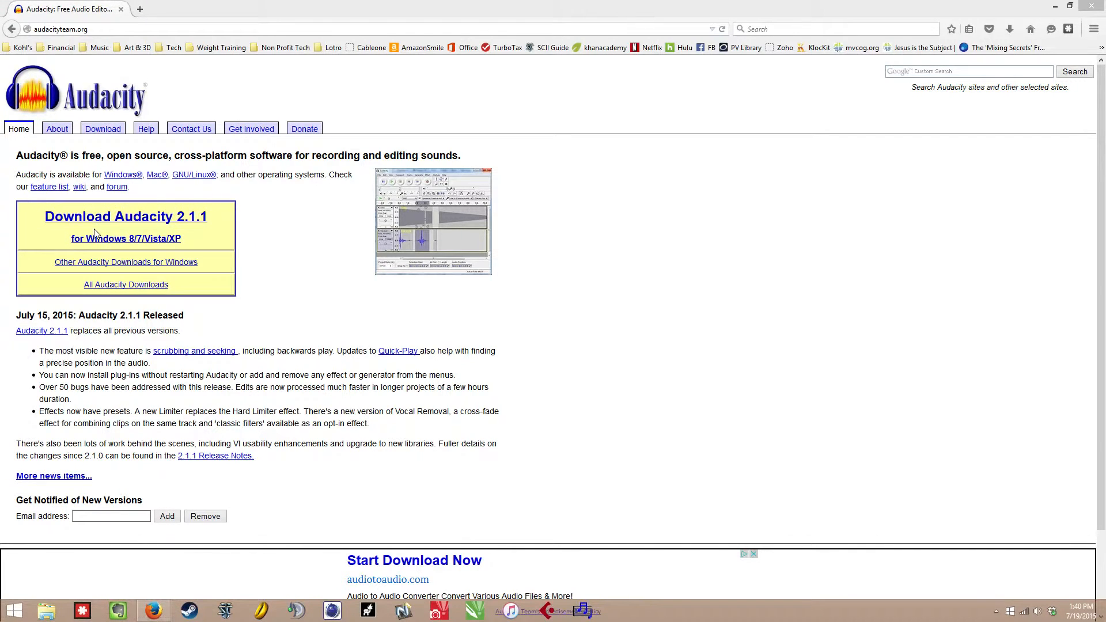
click(168, 222)
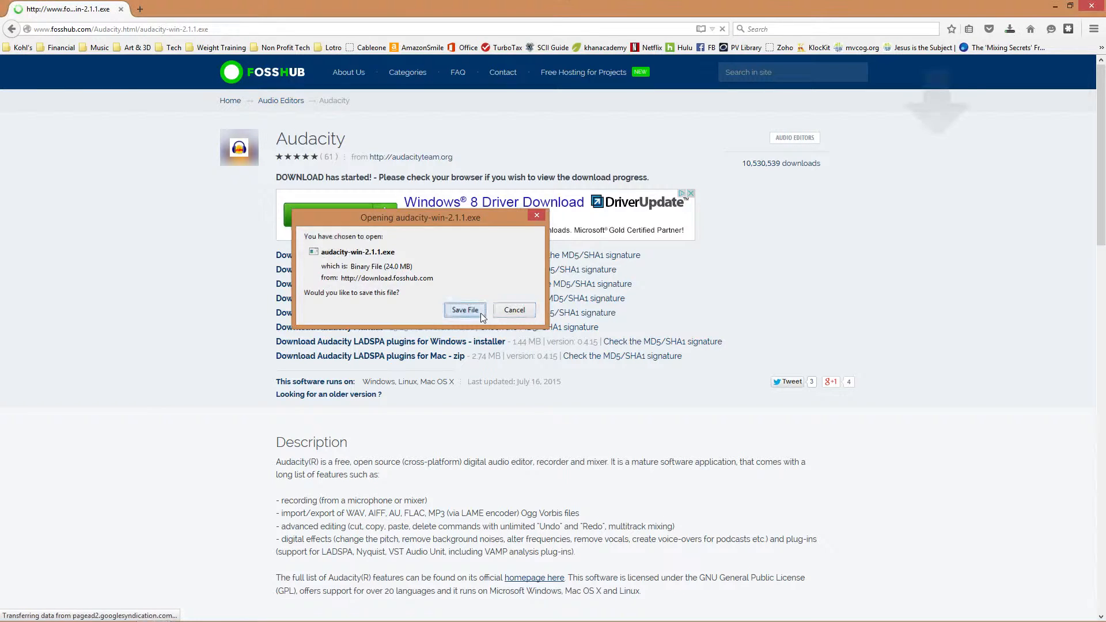
click(481, 315)
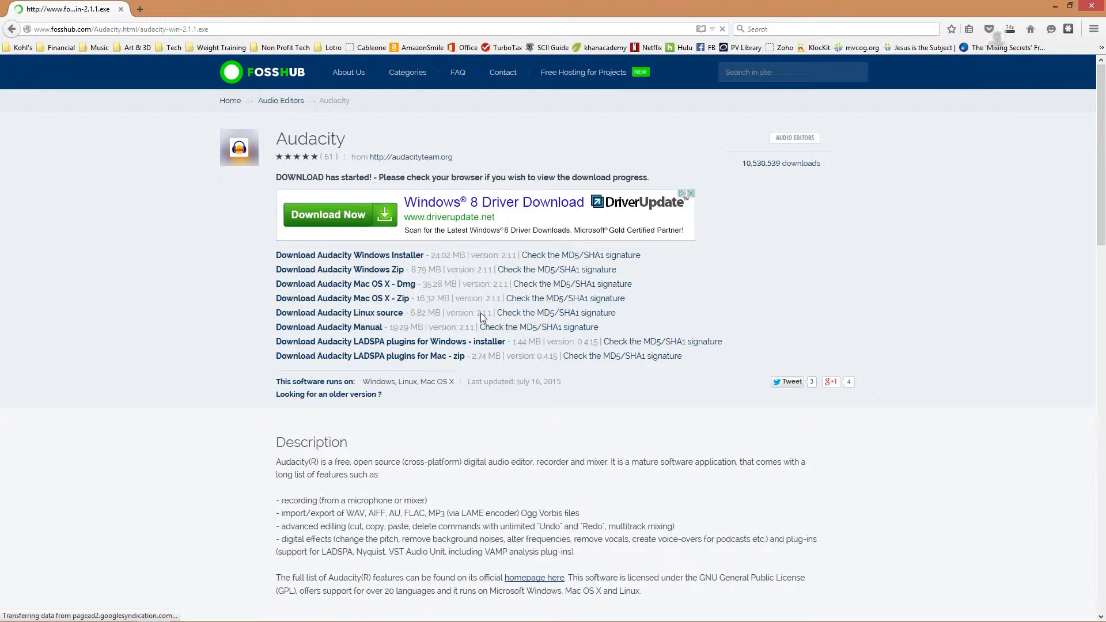
Return to Audacity's Windows download page and save the LADSPA plug-ins 0.4.15 installer.
click(13, 30)
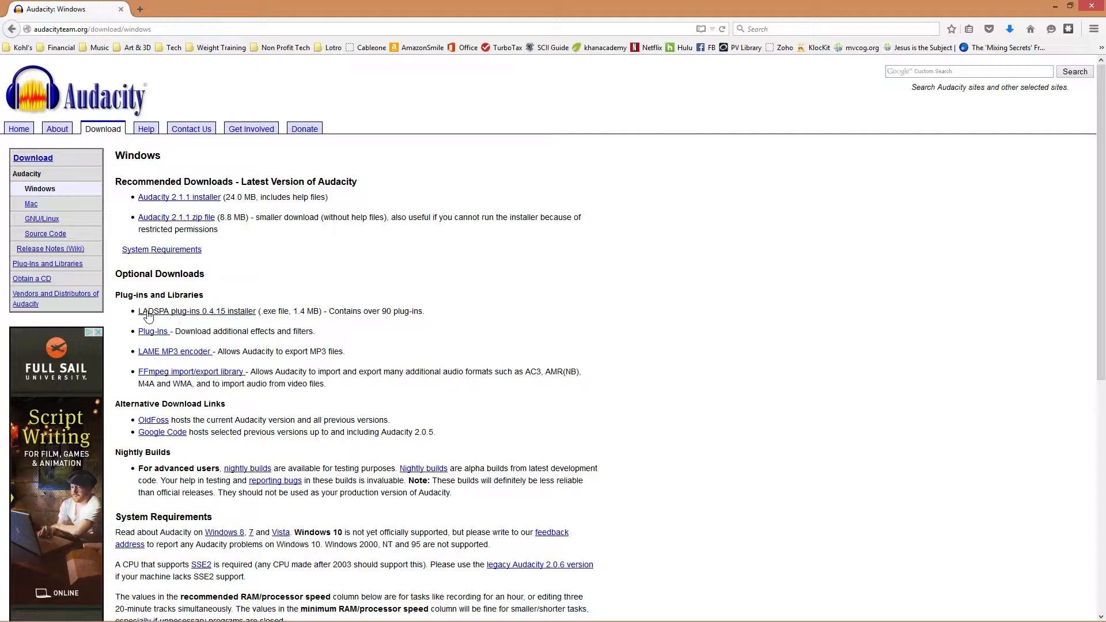
click(230, 311)
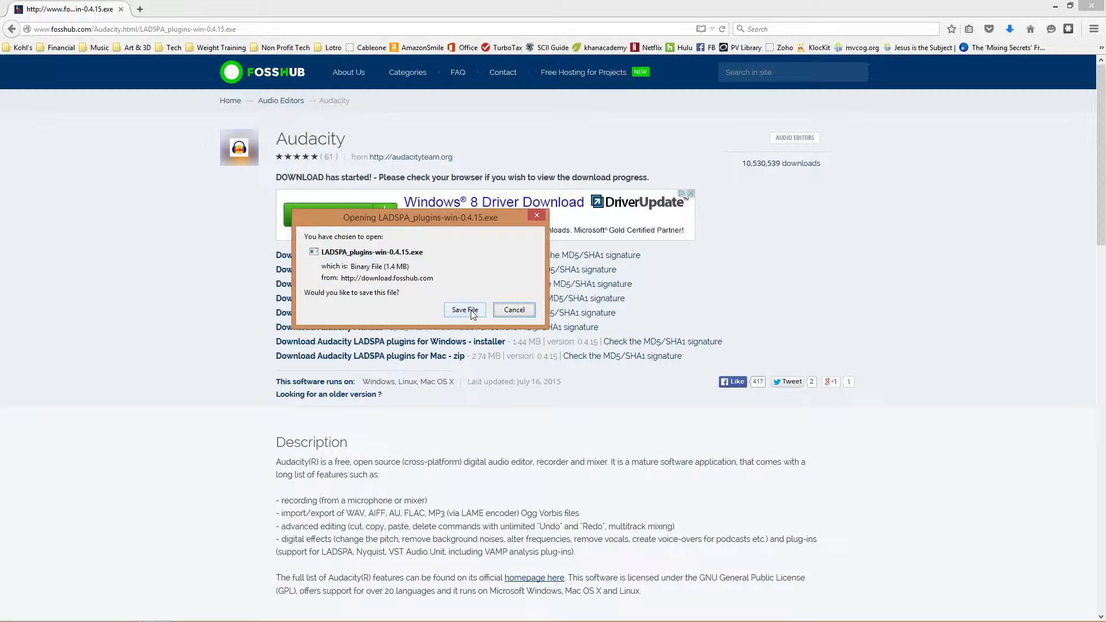
click(472, 311)
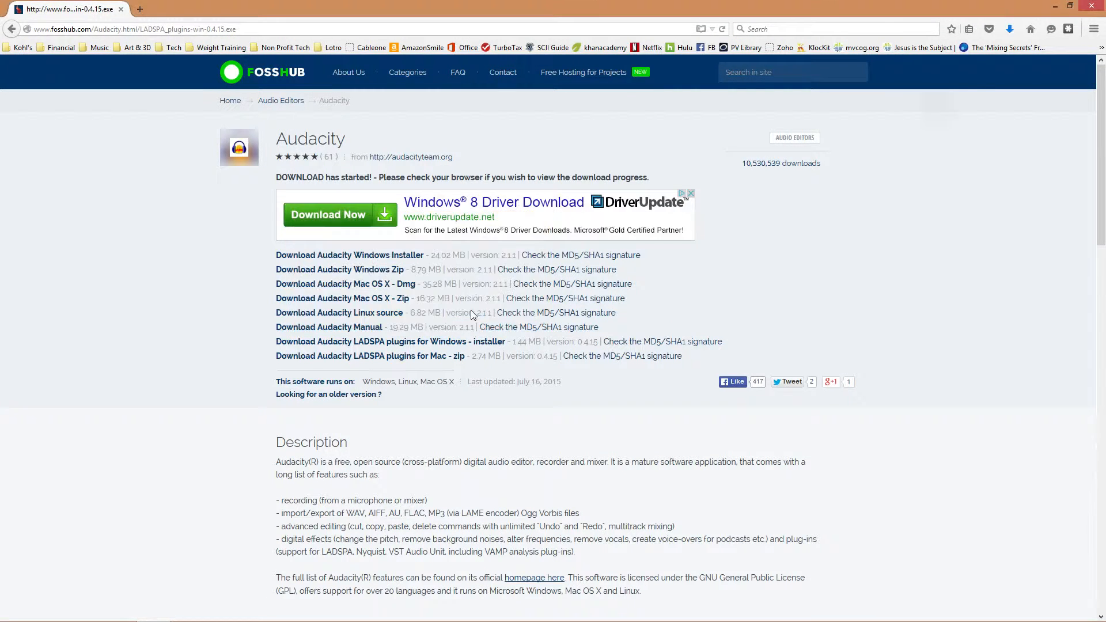
Follow the LAME MP3 encoder instructions from Audacity's Windows download page and save Lame_v3.99.3_for_Windows.exe.
click(11, 30)
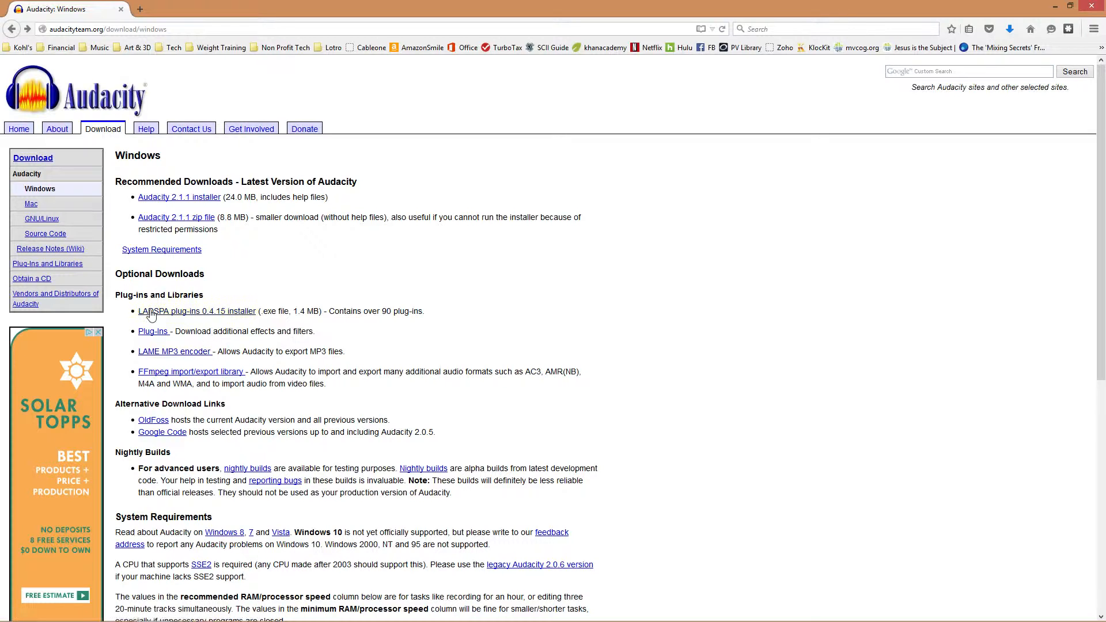
click(202, 352)
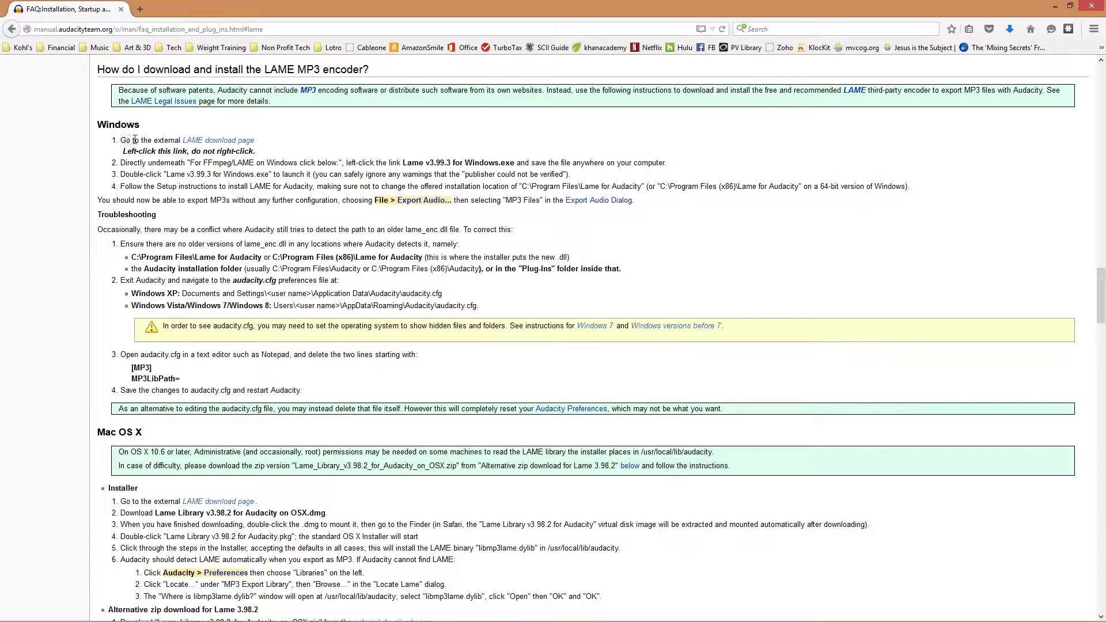
click(226, 142)
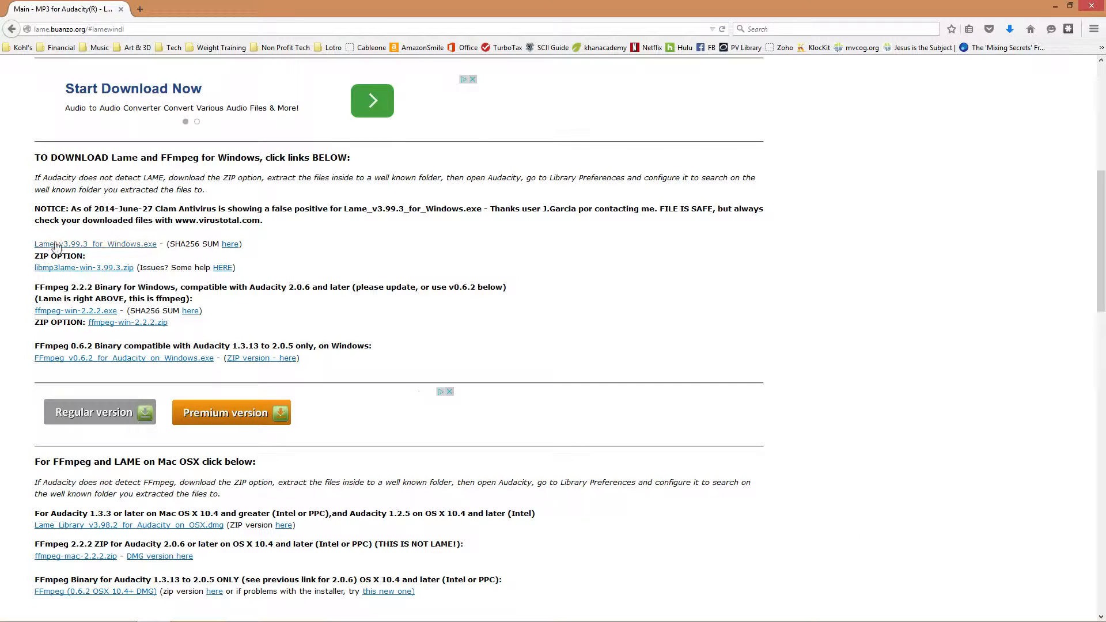
click(129, 250)
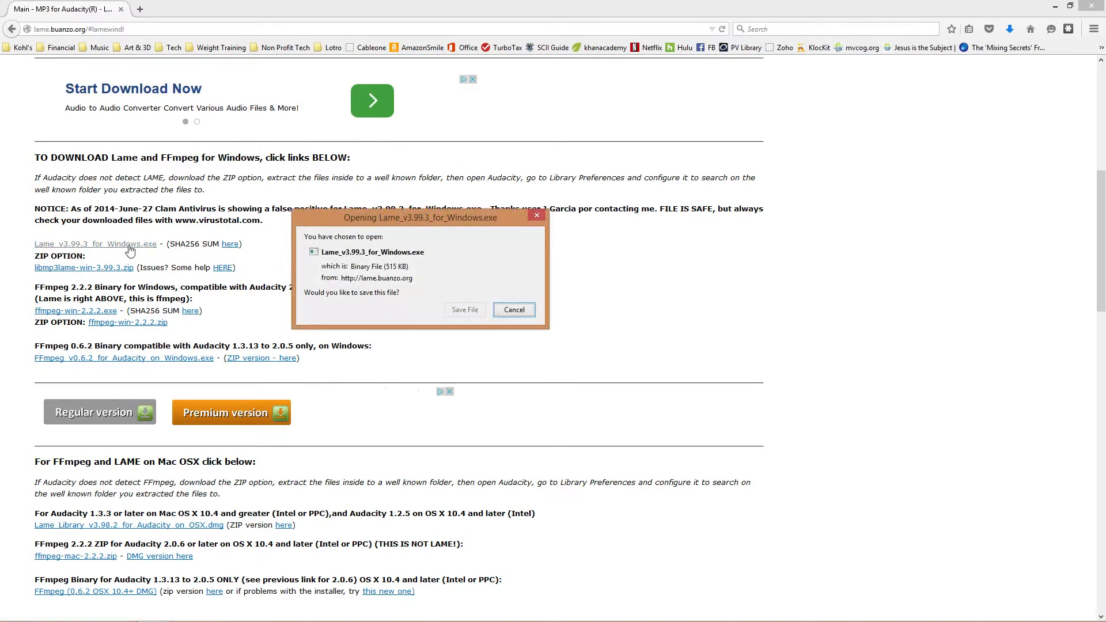
click(453, 312)
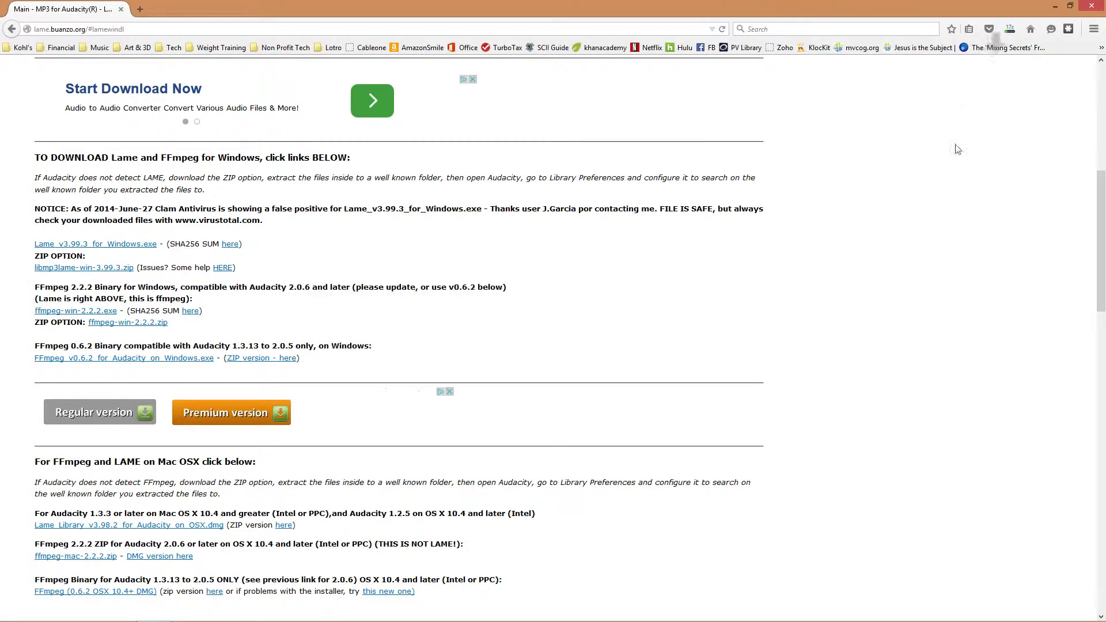
Show all downloads in the separate Library window and move it over the web page.
click(1010, 30)
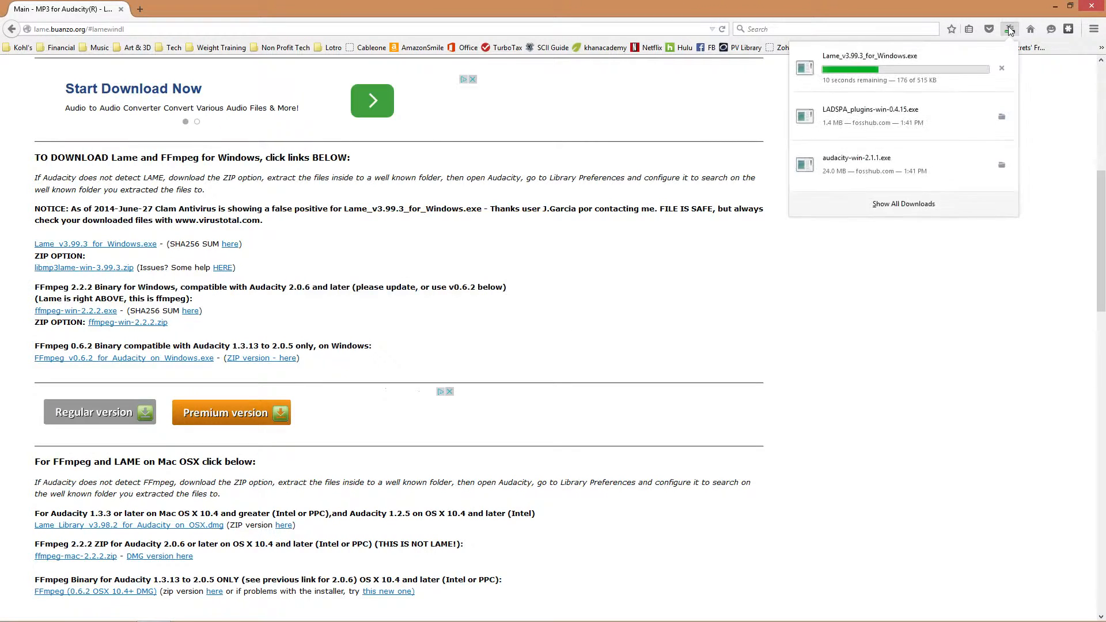
click(891, 205)
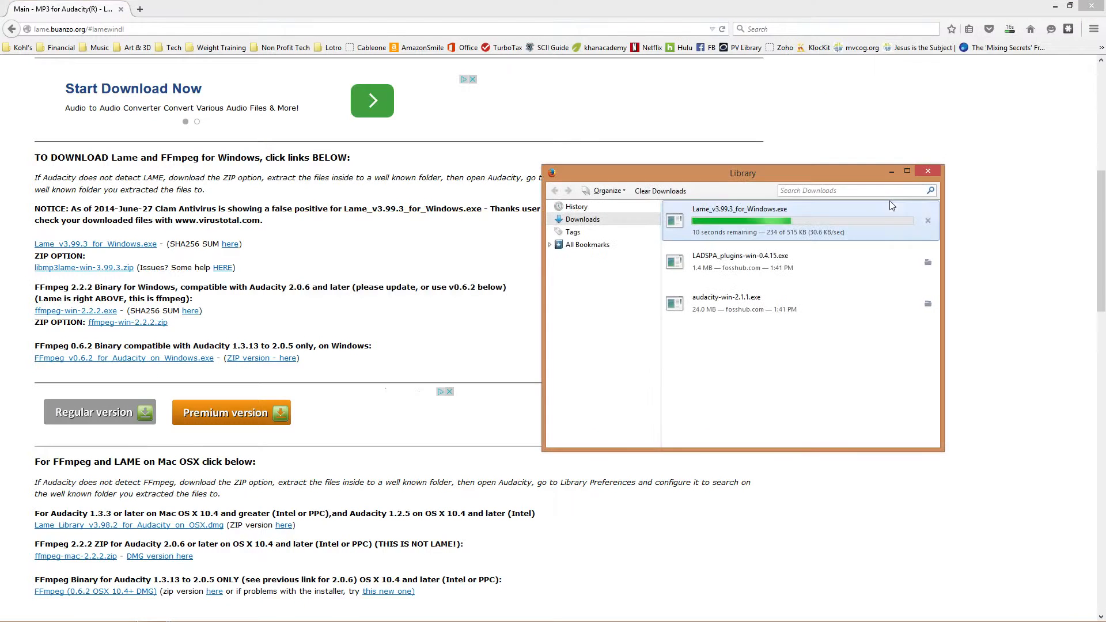
drag(582, 168, 506, 168)
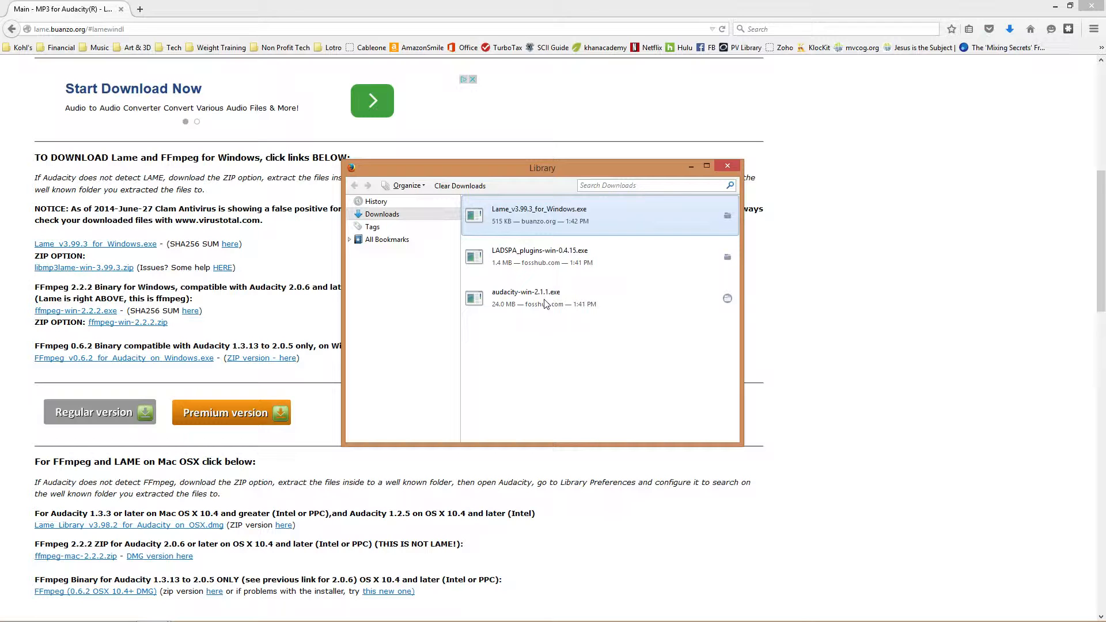
Return the browser to Audacity's Windows download page and minimize it, keeping the Library downloads window on the desktop.
click(11, 29)
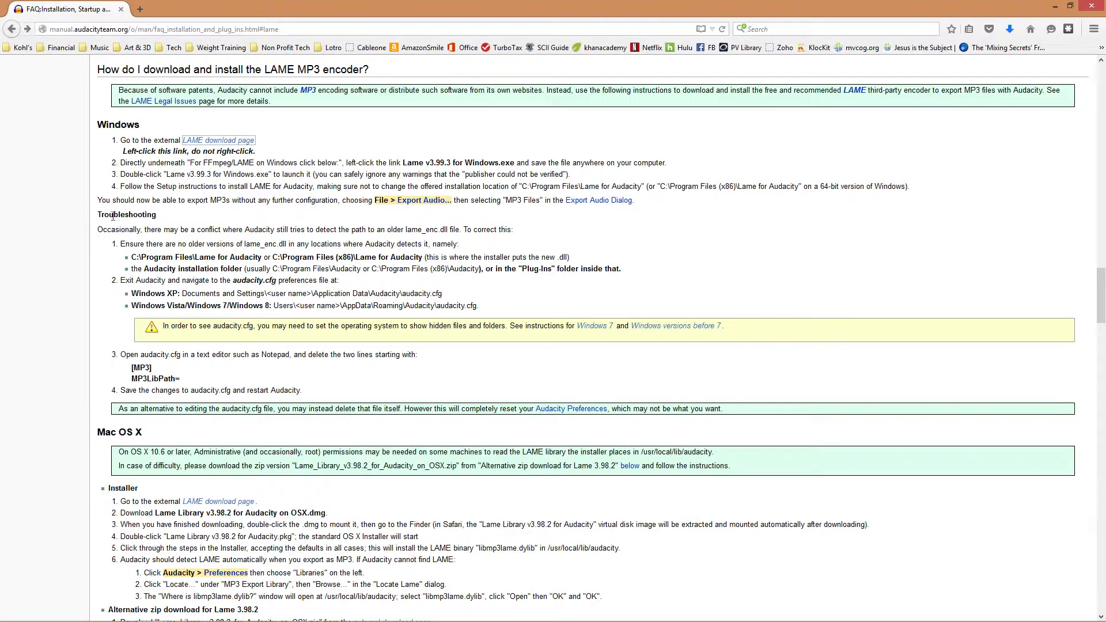
click(12, 29)
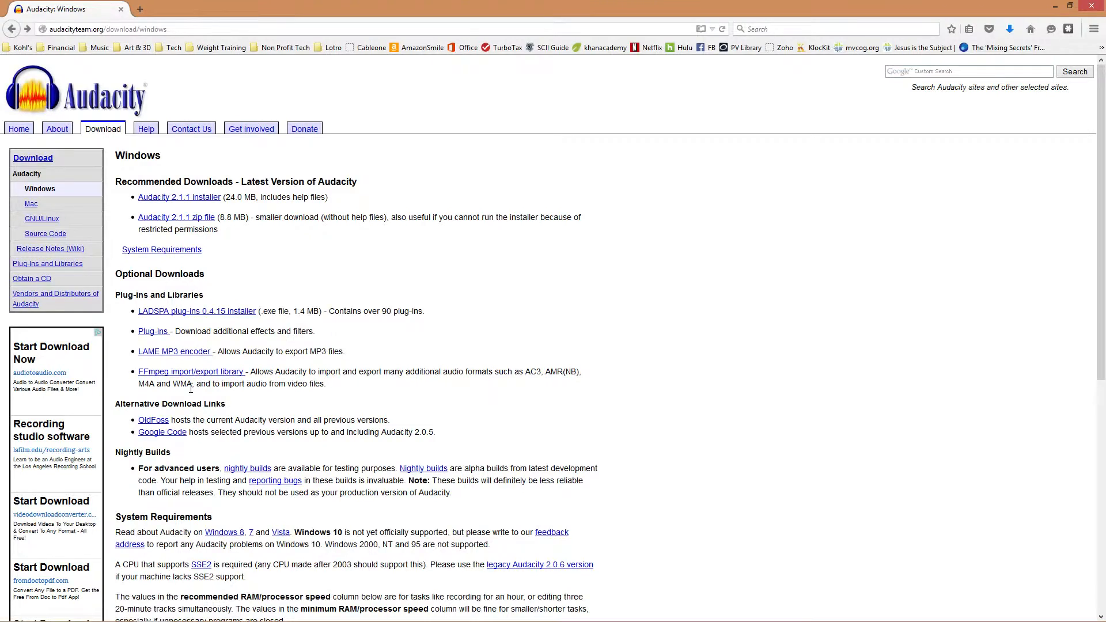
click(1054, 6)
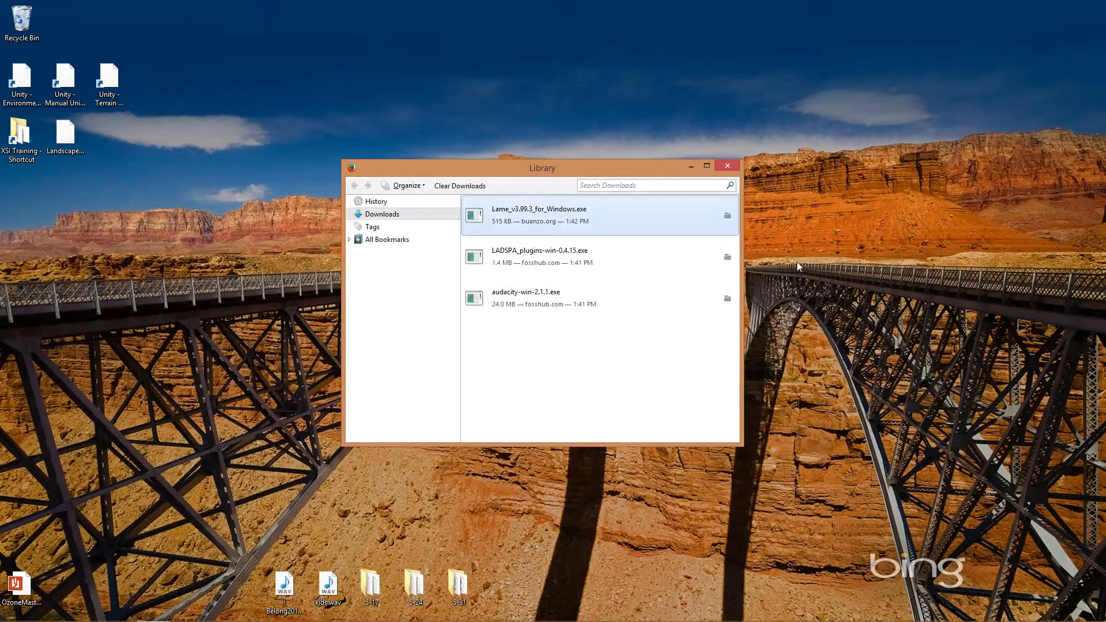
drag(527, 171, 472, 127)
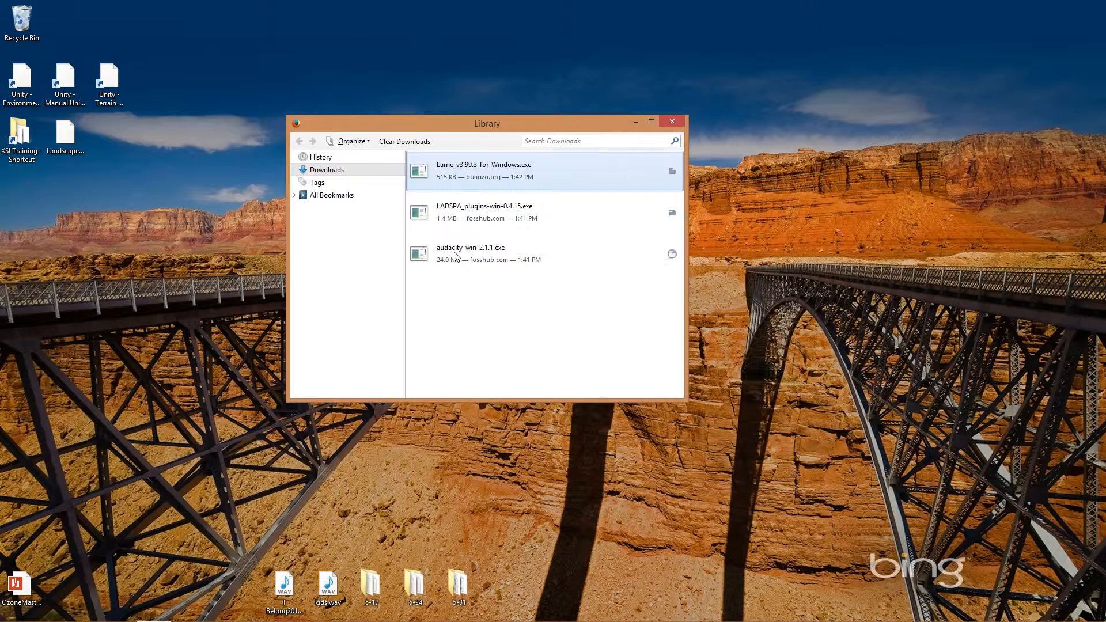
Launch audacity-win-2.1.1.exe, set up in English, and accept installing into the existing C:\Program Files (x86)\Audacity folder.
double_click(489, 258)
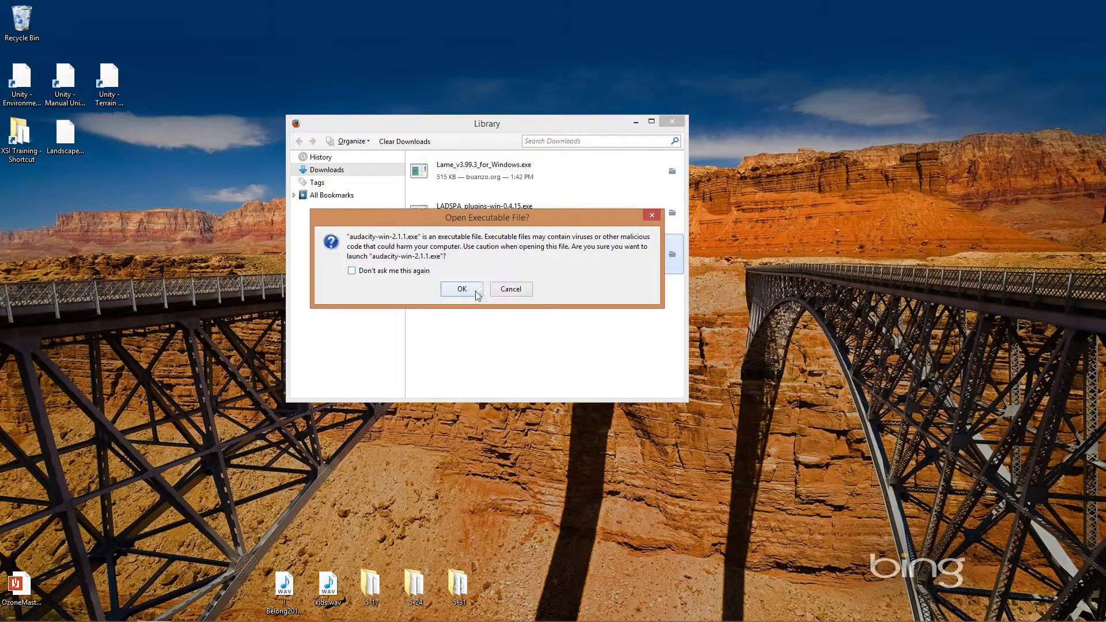
click(475, 291)
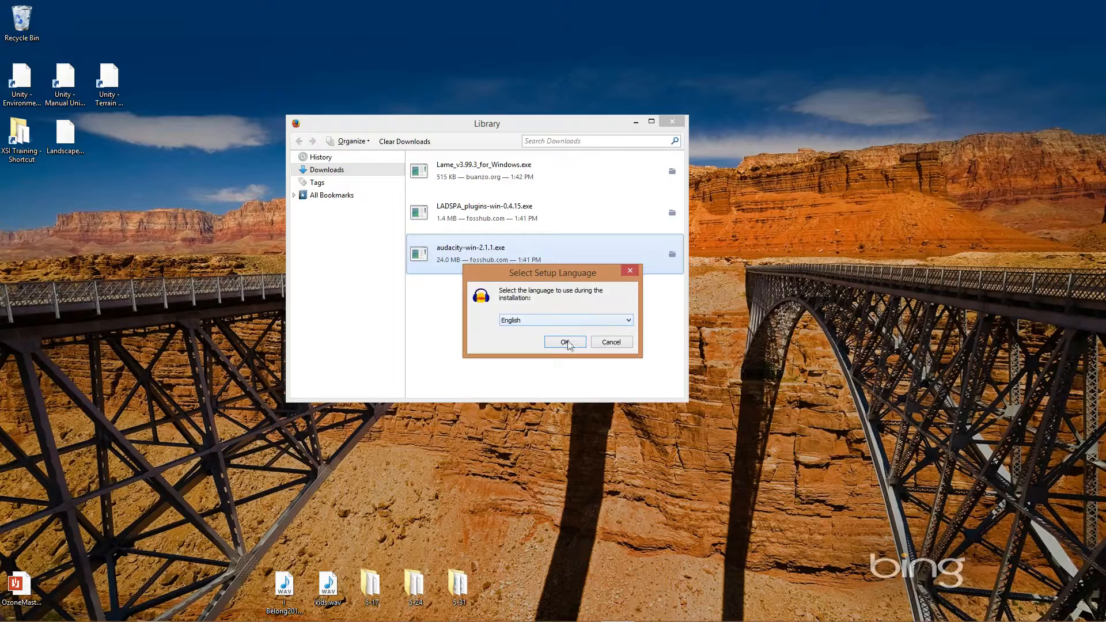
click(566, 342)
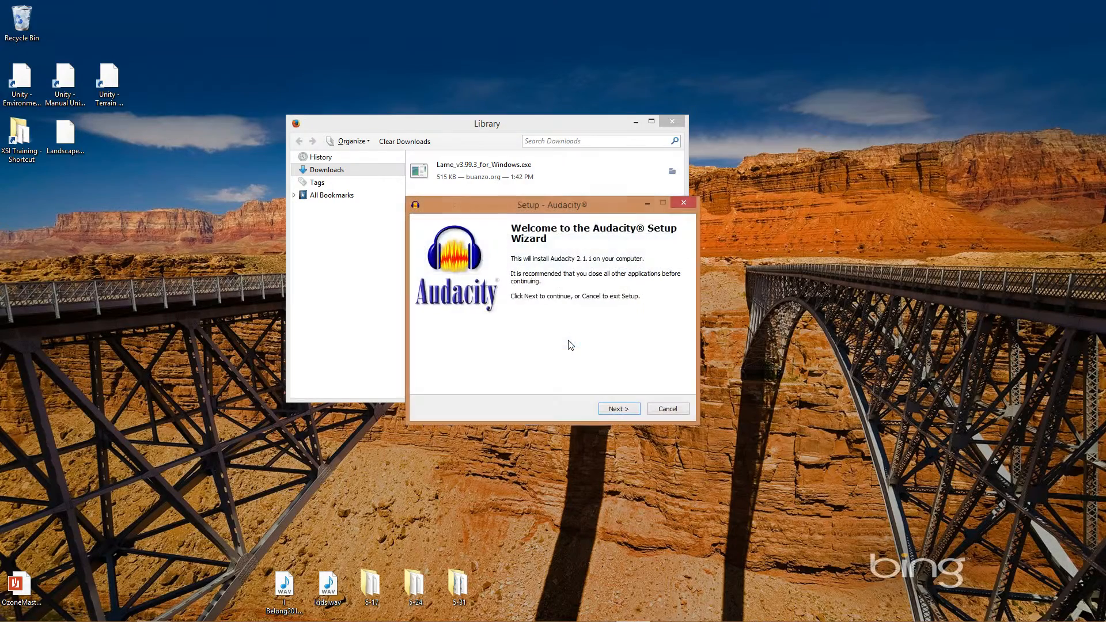
click(615, 408)
click(615, 409)
click(614, 408)
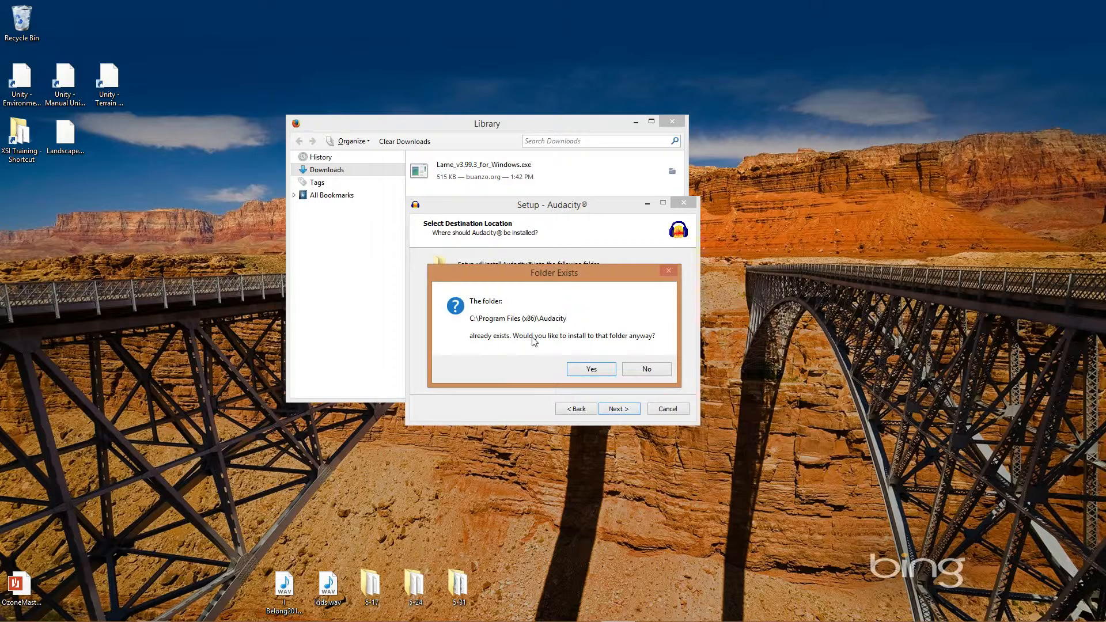
click(585, 372)
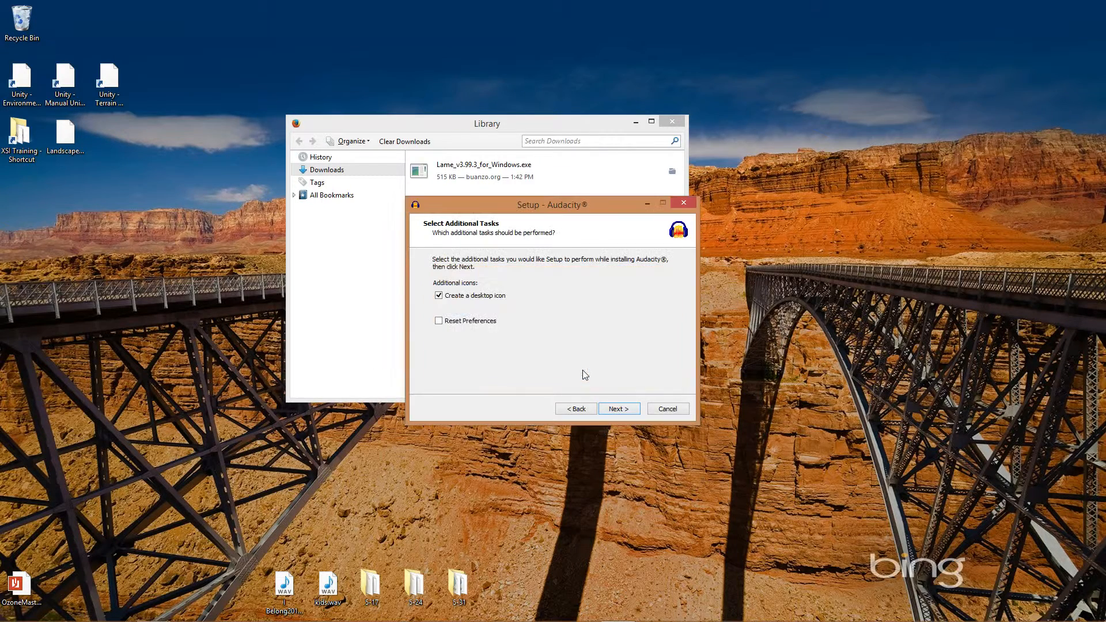
Install Audacity without a desktop icon and with Reset Preferences enabled, and finish setup without launching the program.
click(465, 296)
click(468, 321)
click(613, 411)
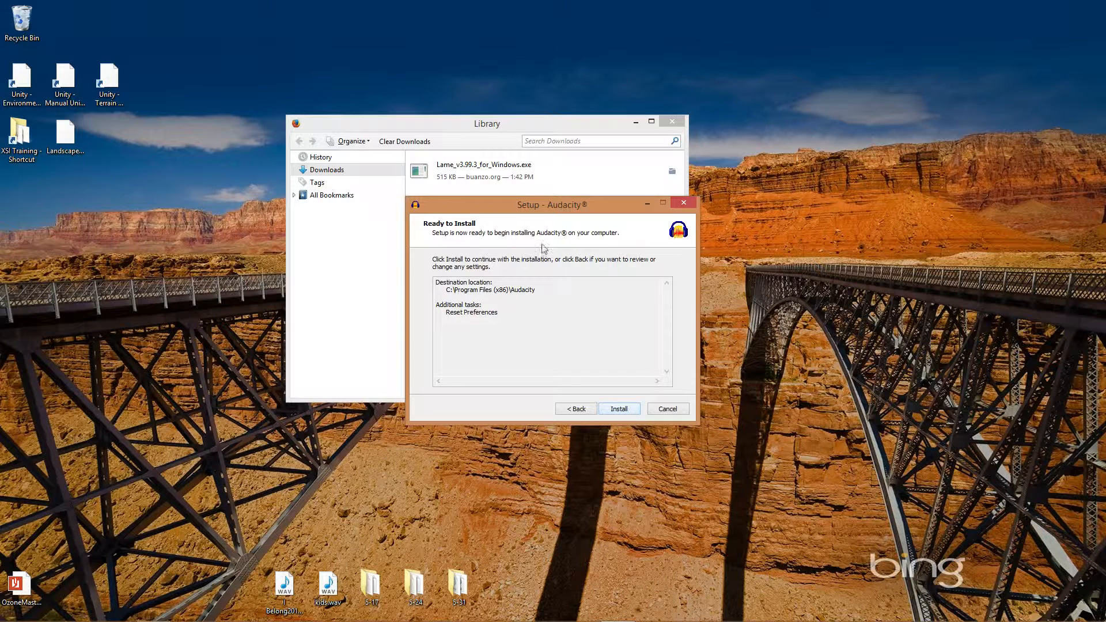
click(626, 410)
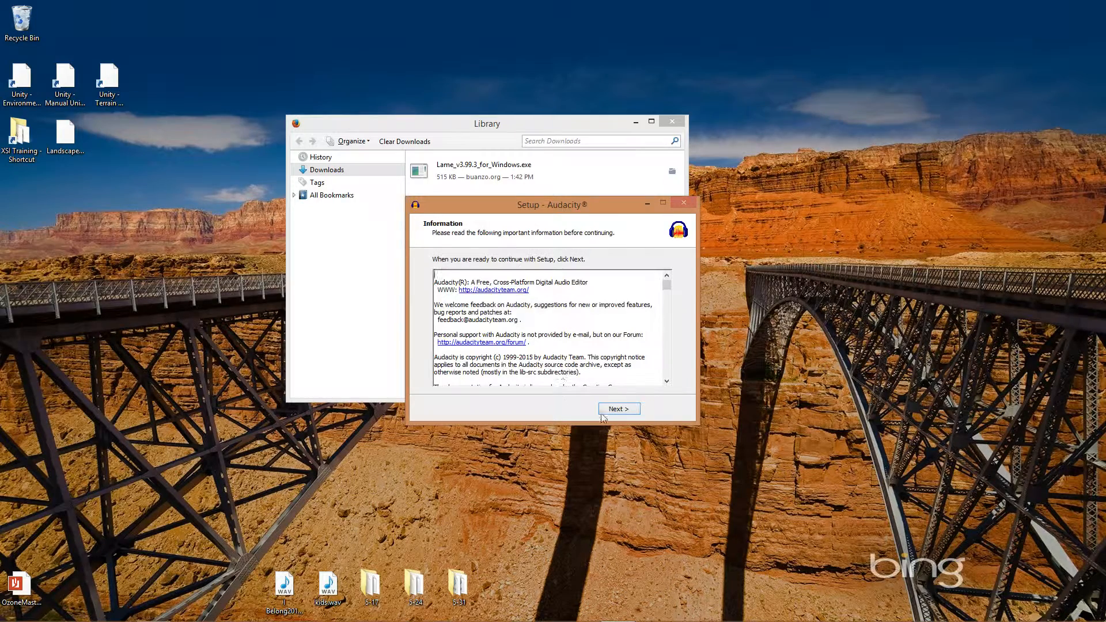
click(612, 412)
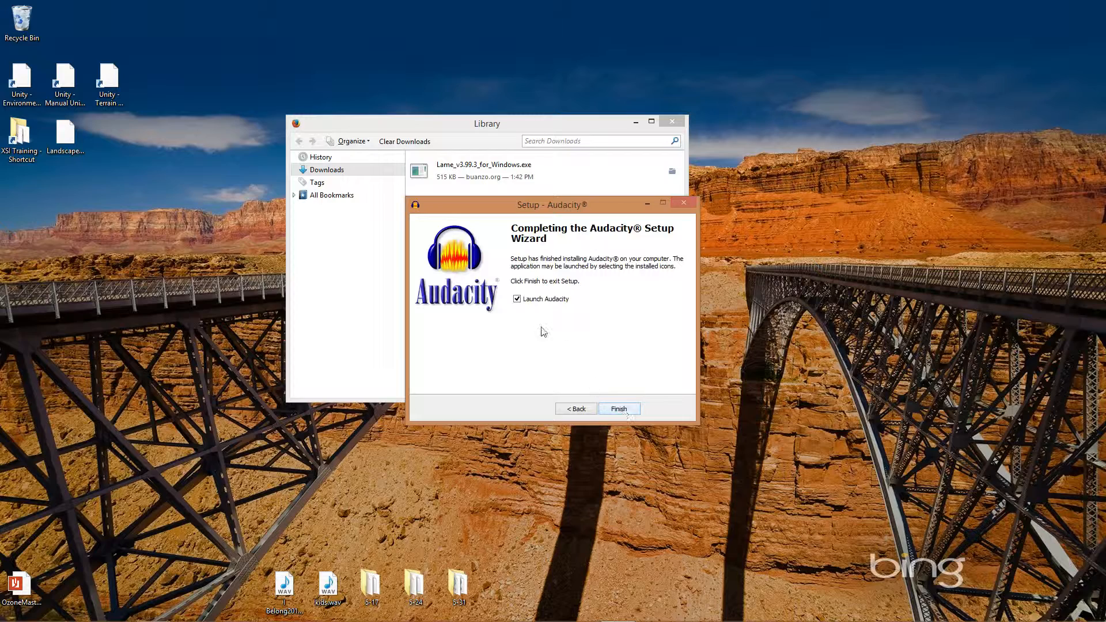
click(517, 299)
click(619, 409)
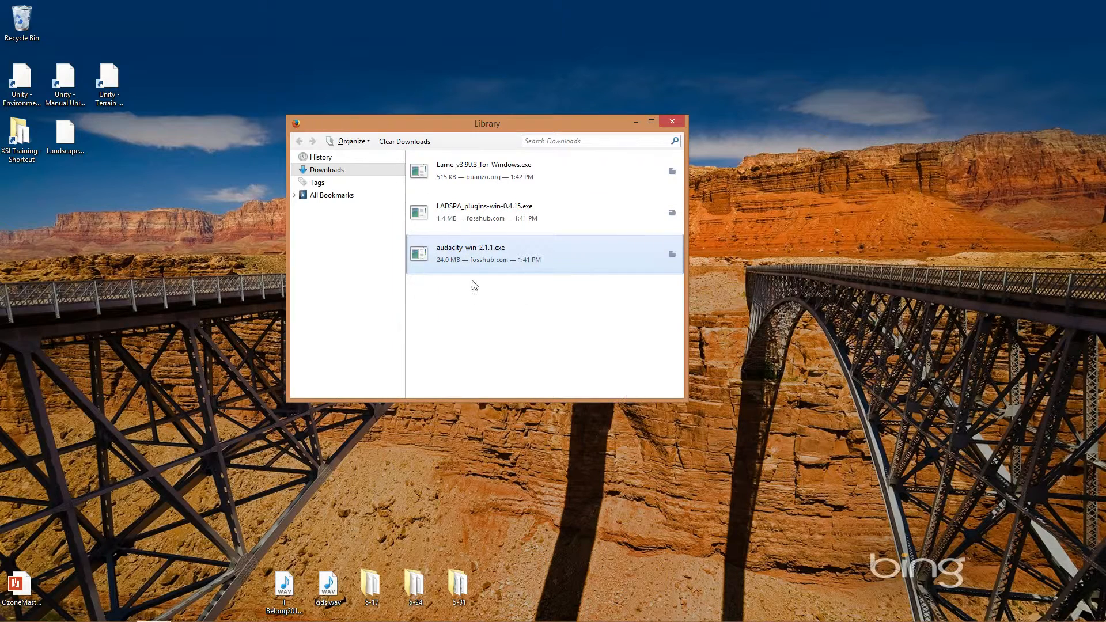
Launch LADSPA_plugins-win-0.4.15.exe from the downloads, set up in English, and accept the license agreement.
double_click(469, 221)
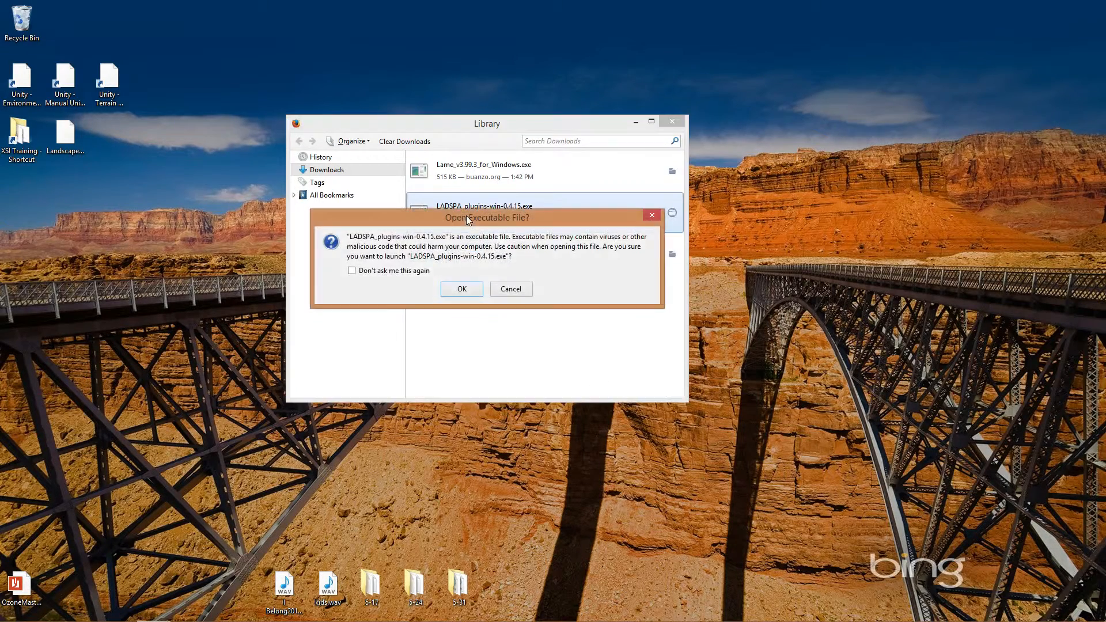
click(470, 291)
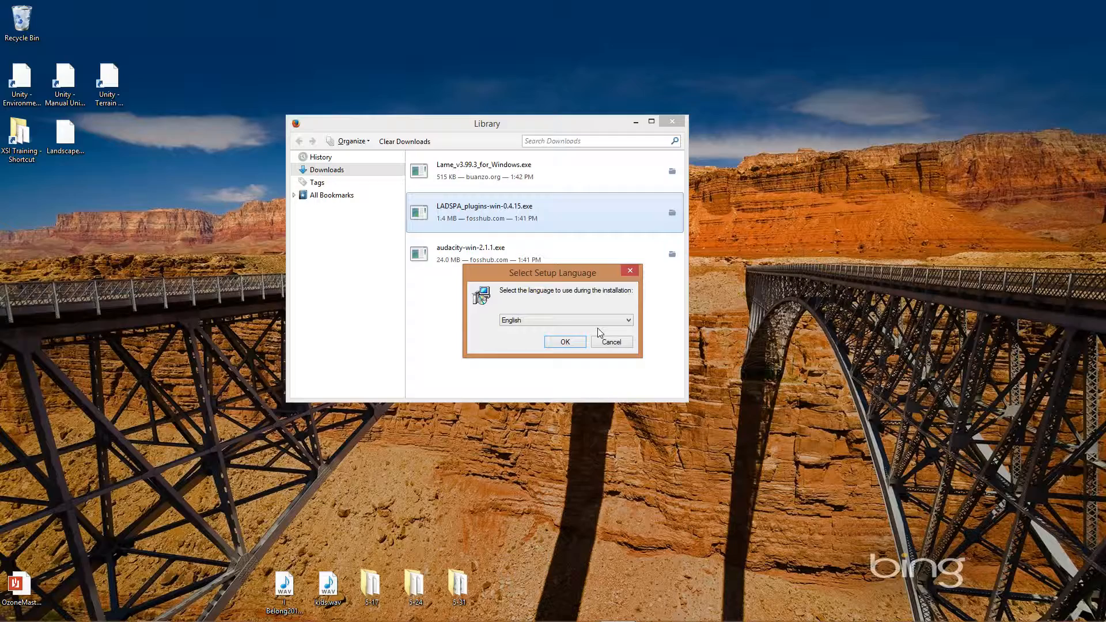
click(565, 343)
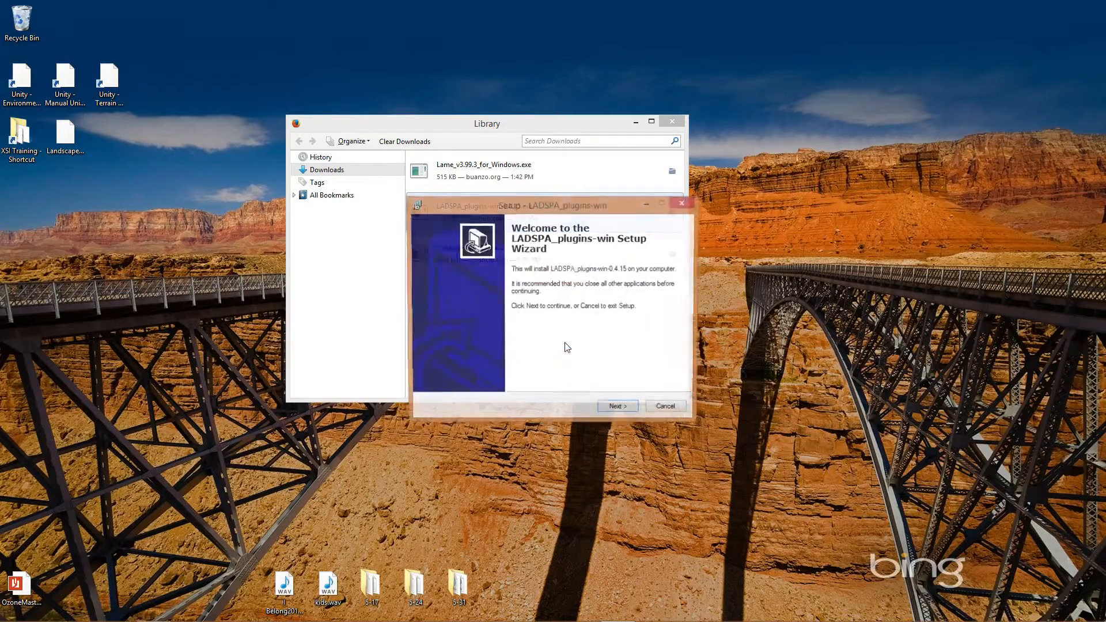
click(619, 409)
click(471, 376)
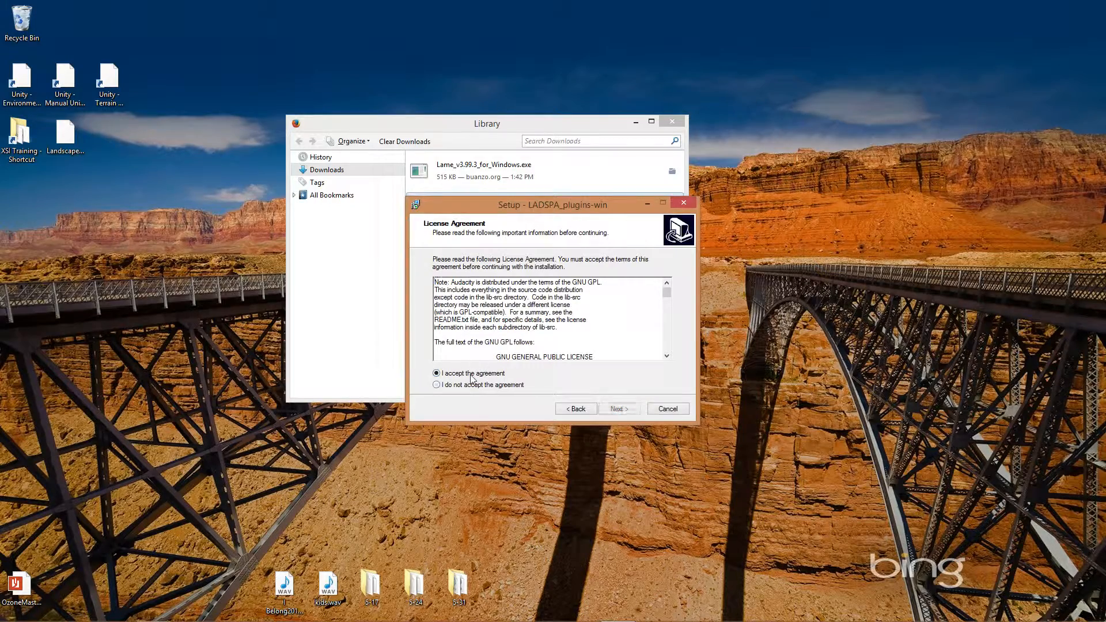
click(621, 410)
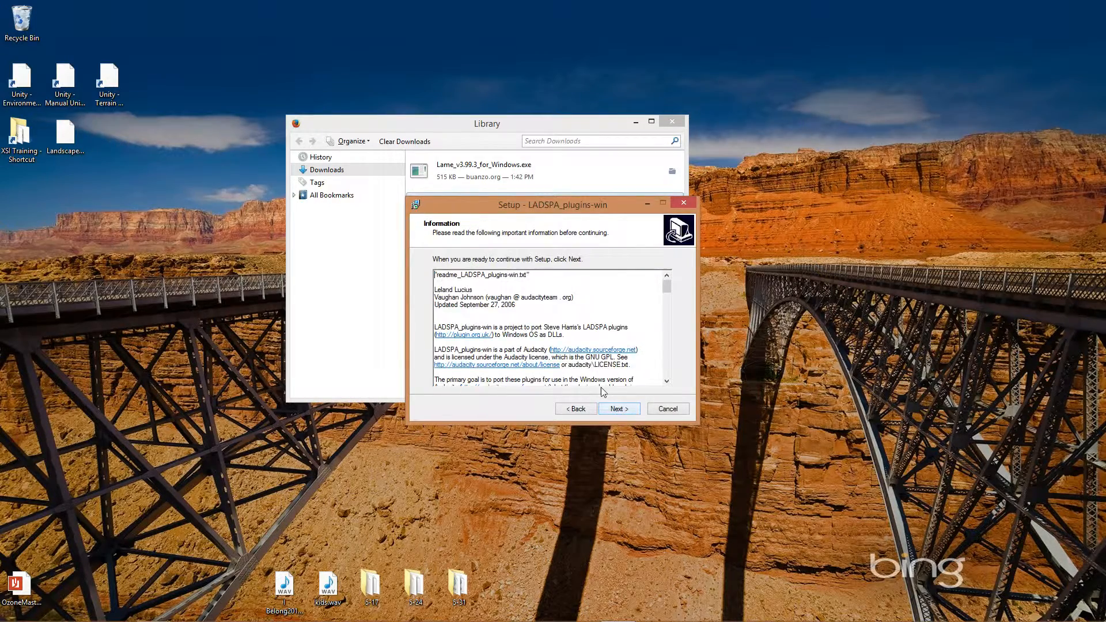
Install the LADSPA plug-ins into C:\Program Files (x86)\Audacity\Plug-Ins and finish setup.
click(630, 411)
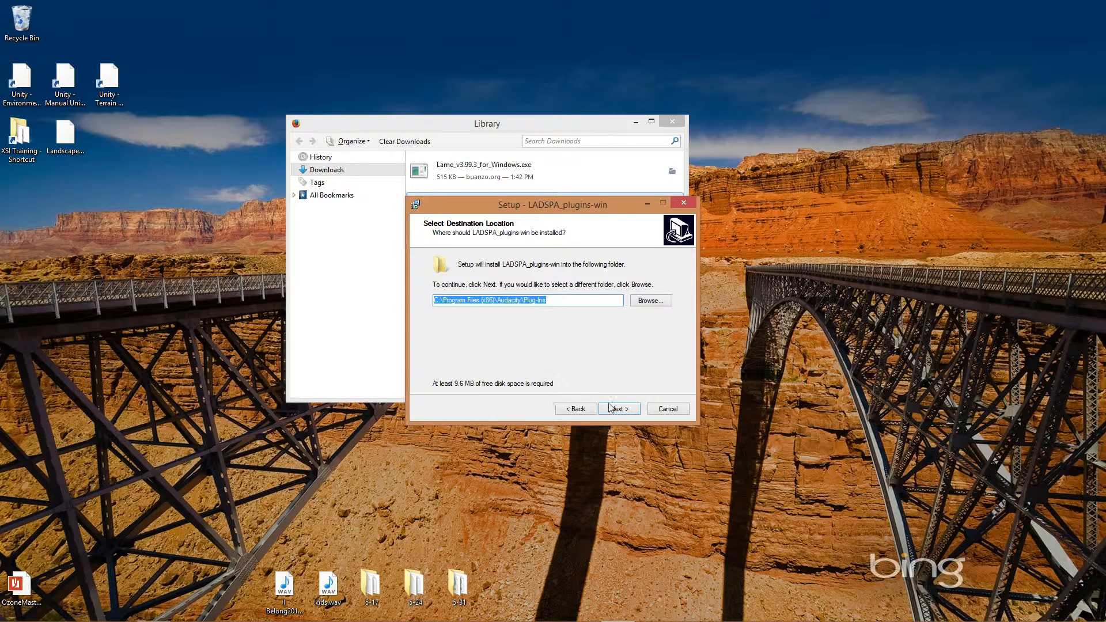
click(617, 411)
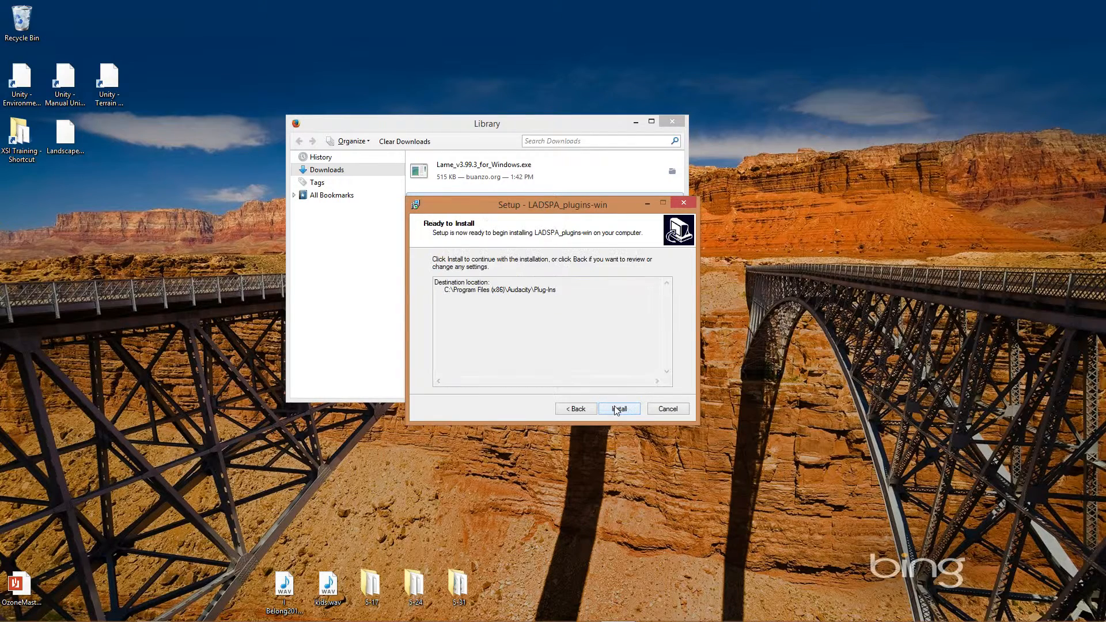
click(616, 410)
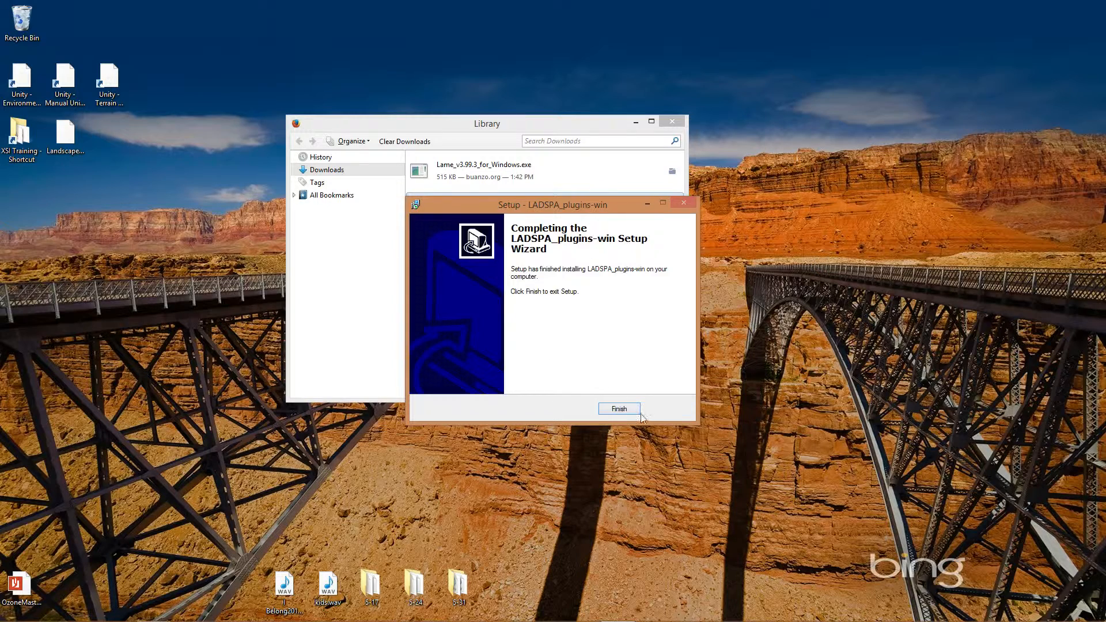
click(631, 411)
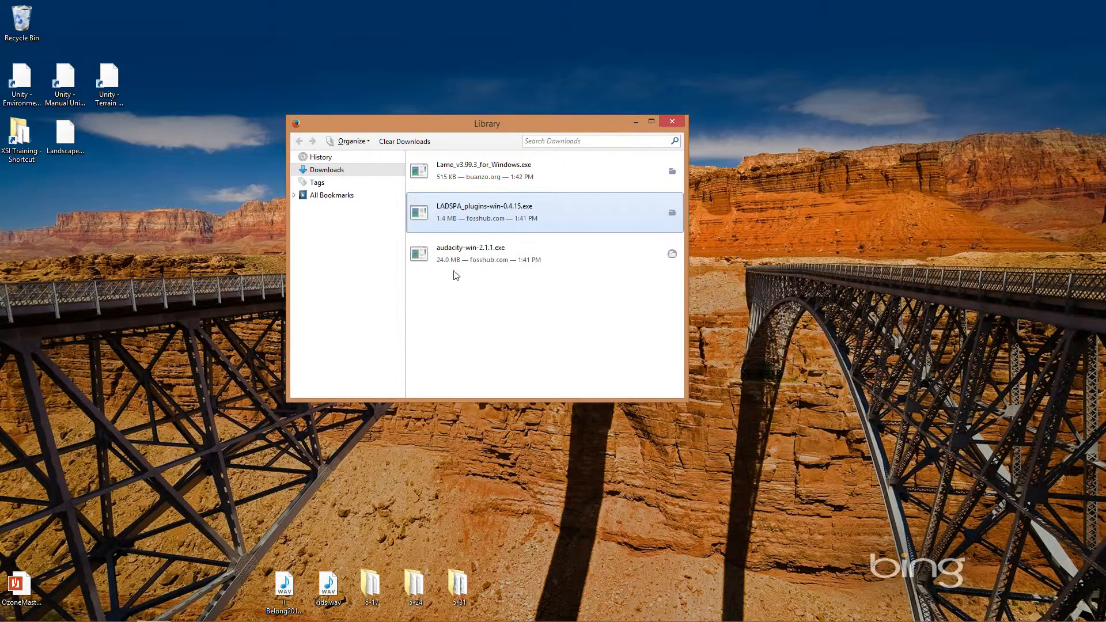
Install LAME from Lame_v3.99.3_for_Windows.exe into C:\Program Files (x86)\Lame For Audacity, and close the Library window once setup is finished.
click(467, 173)
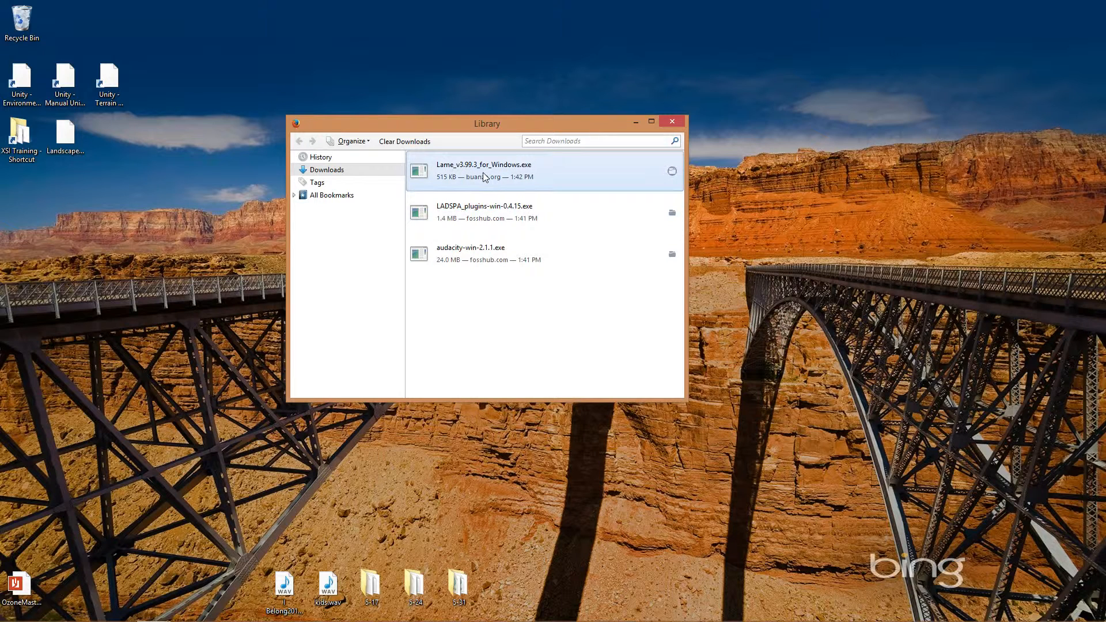
double_click(484, 177)
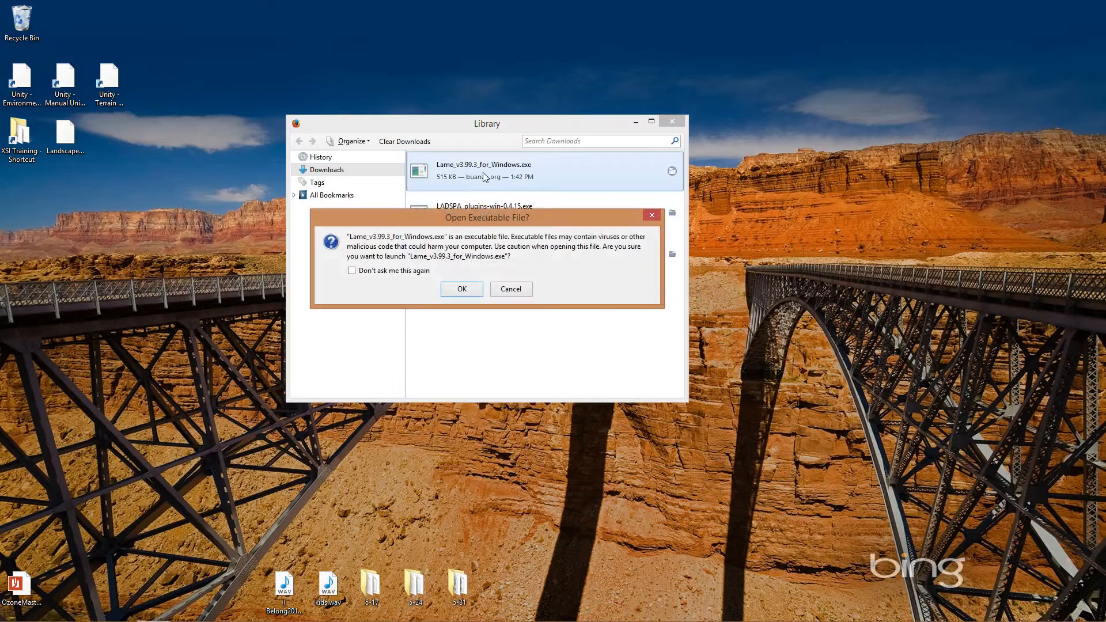
click(461, 290)
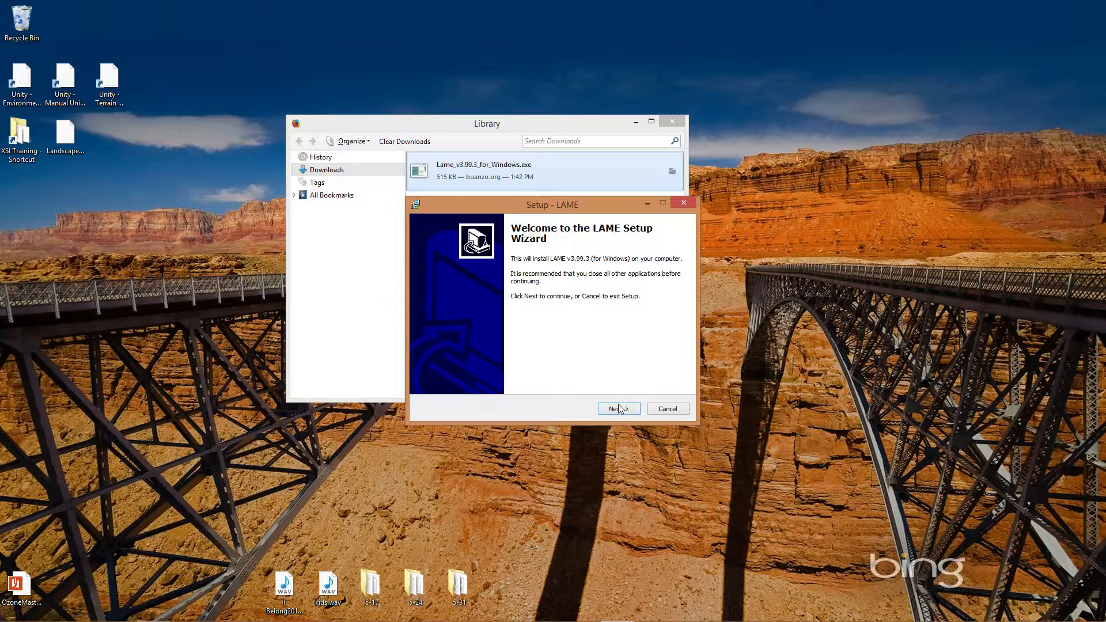
click(619, 408)
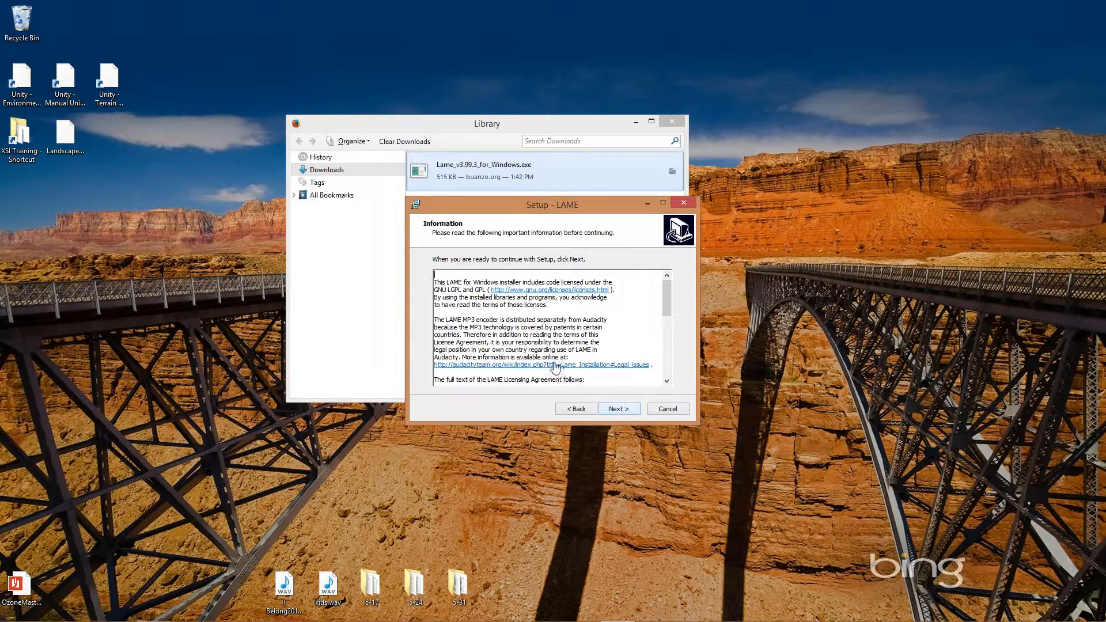
click(626, 411)
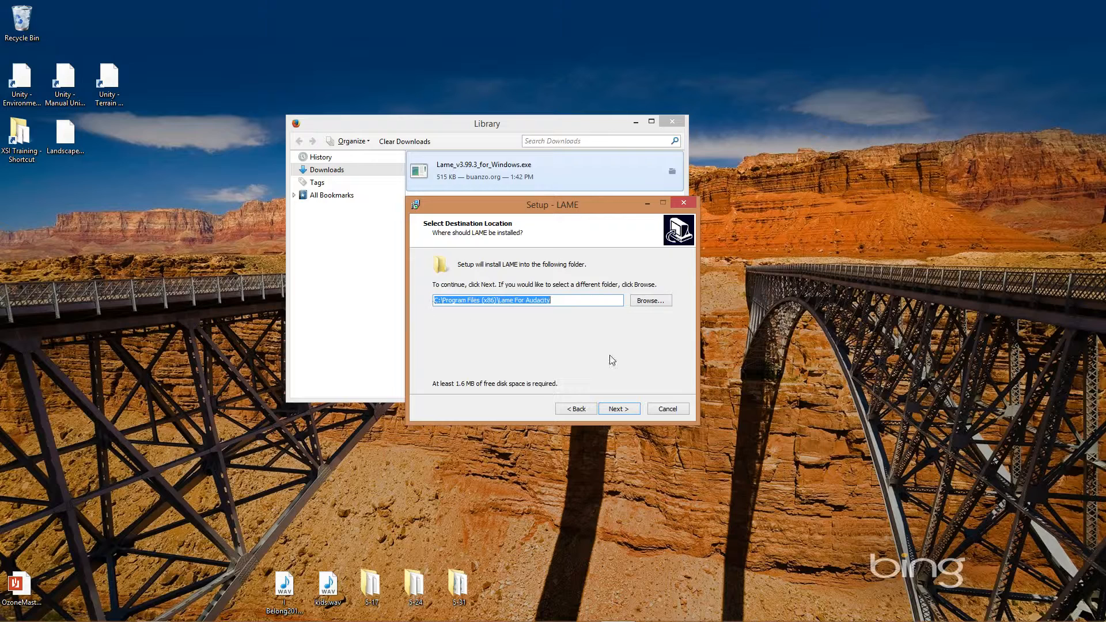
click(619, 410)
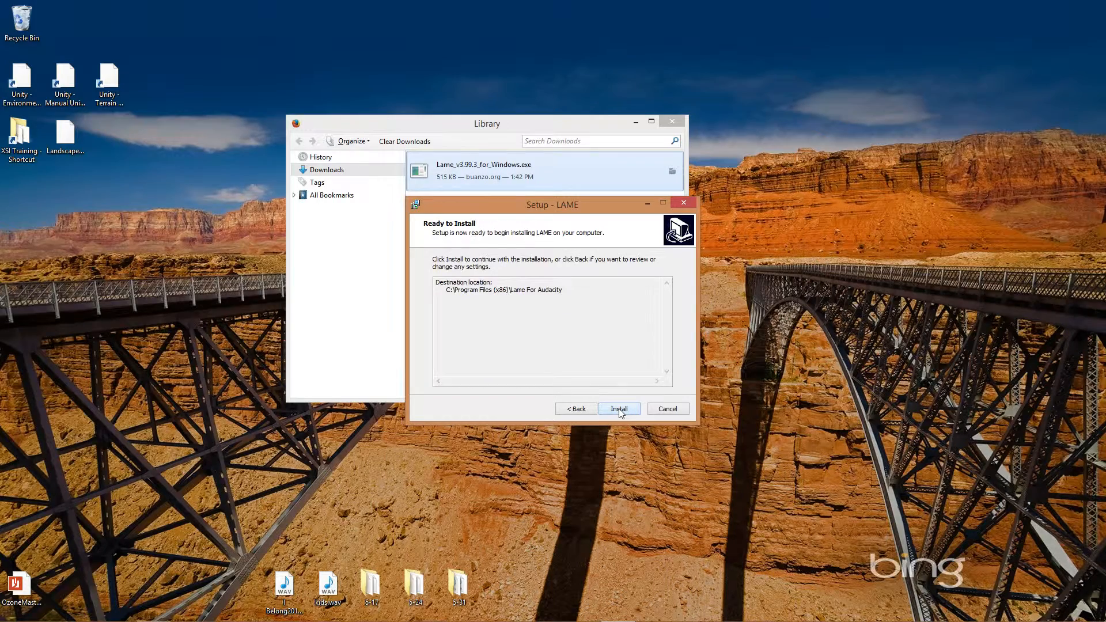
click(619, 409)
click(619, 409)
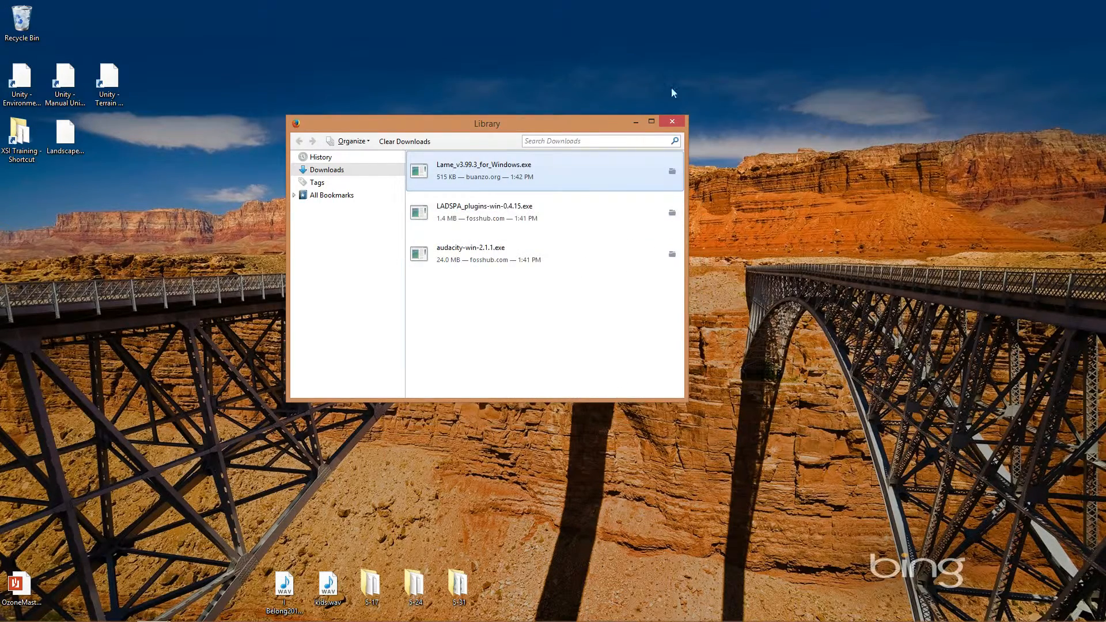
click(673, 121)
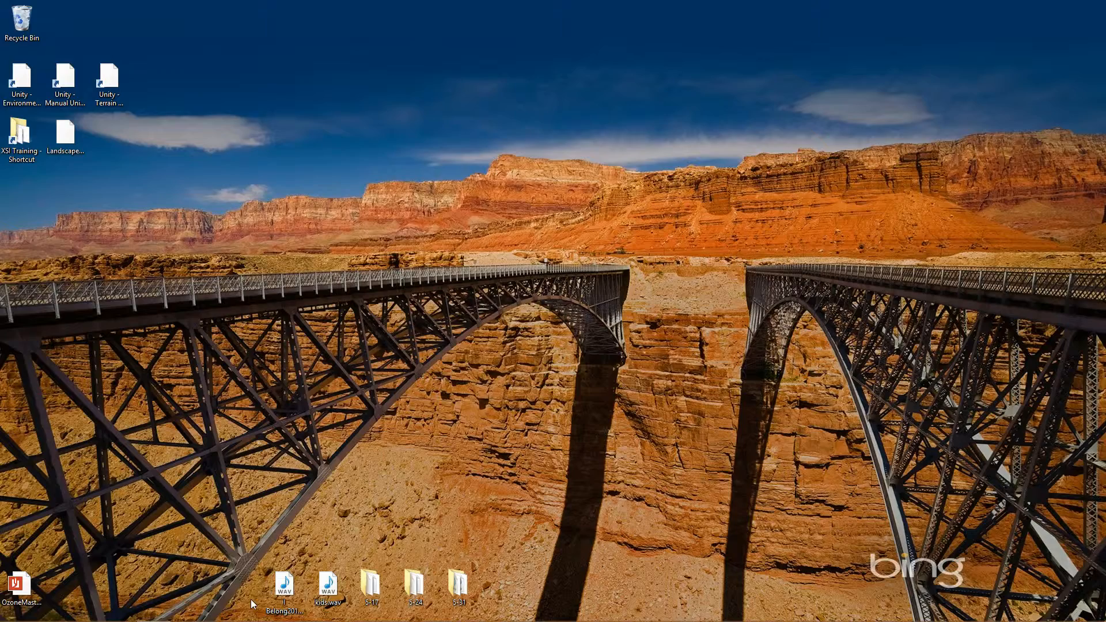
Search for Audacity from the Start screen, and launch it from its tile in the Creative group.
mouse_move(251, 621)
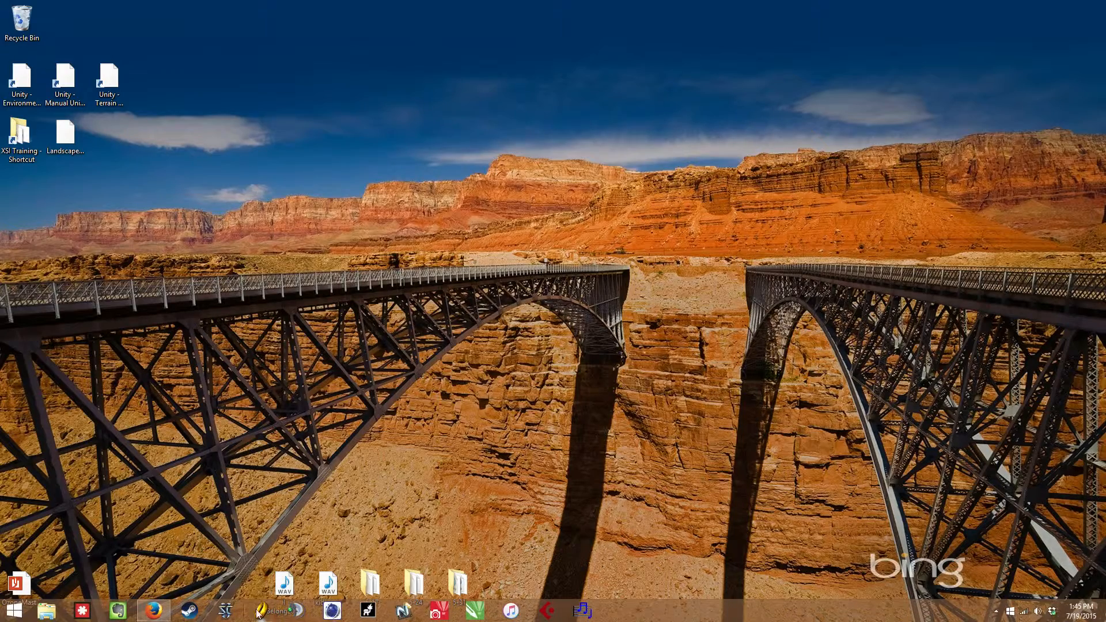
click(13, 611)
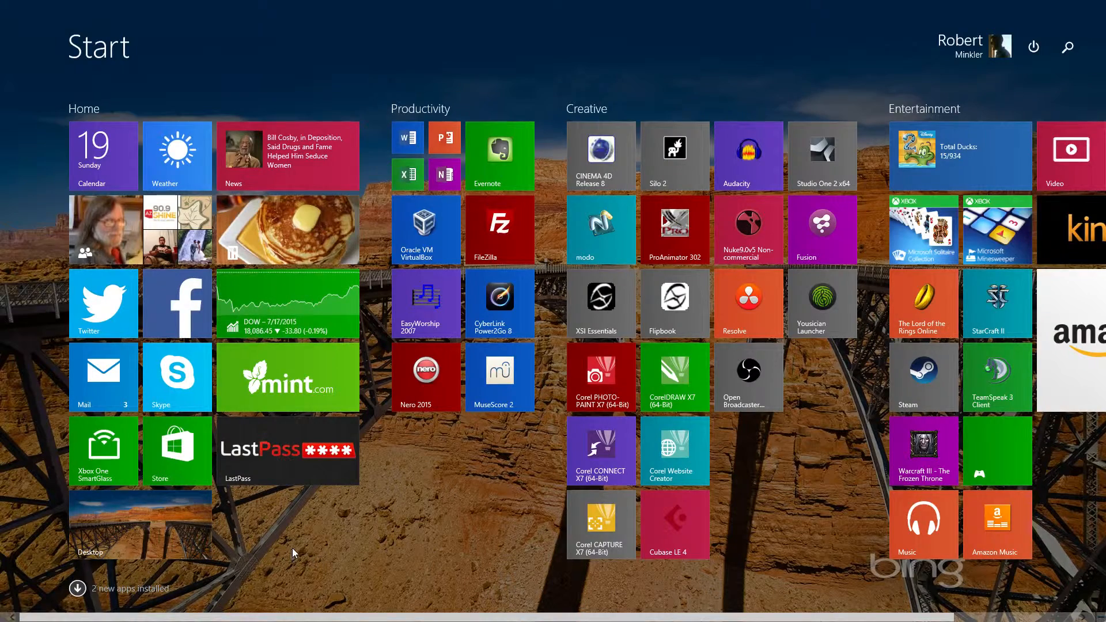
text(auda)
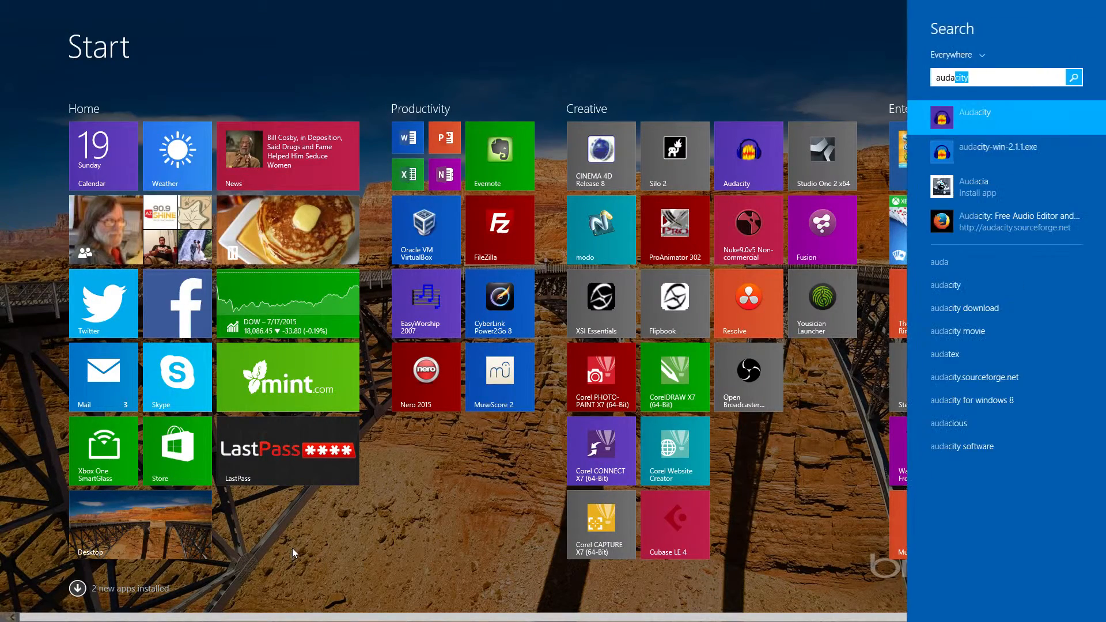
text(city)
right_click(977, 115)
click(978, 116)
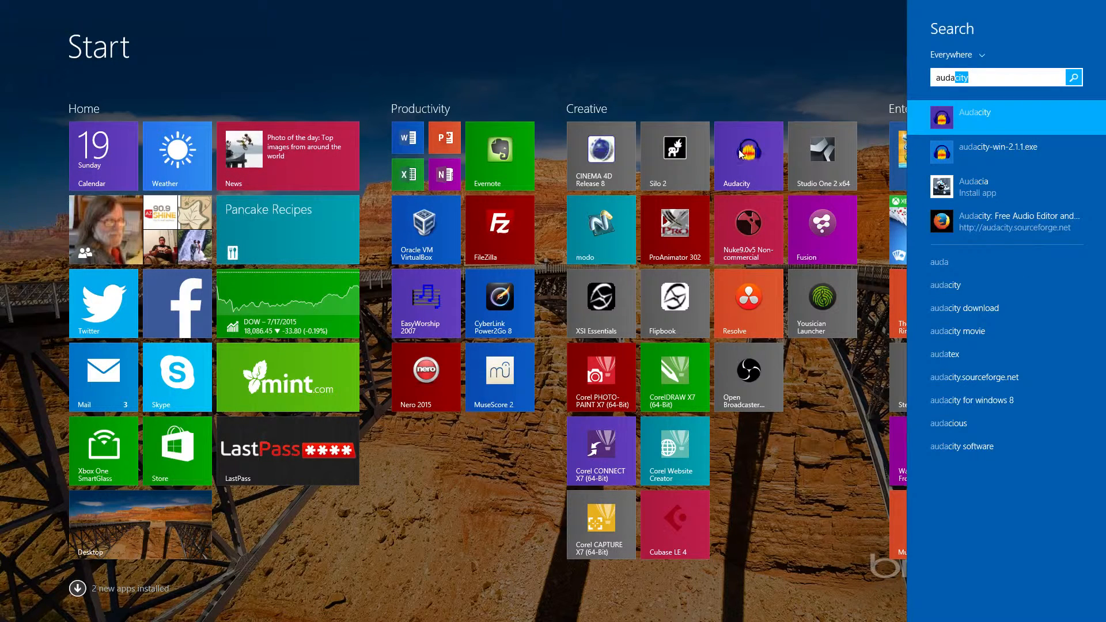
click(742, 164)
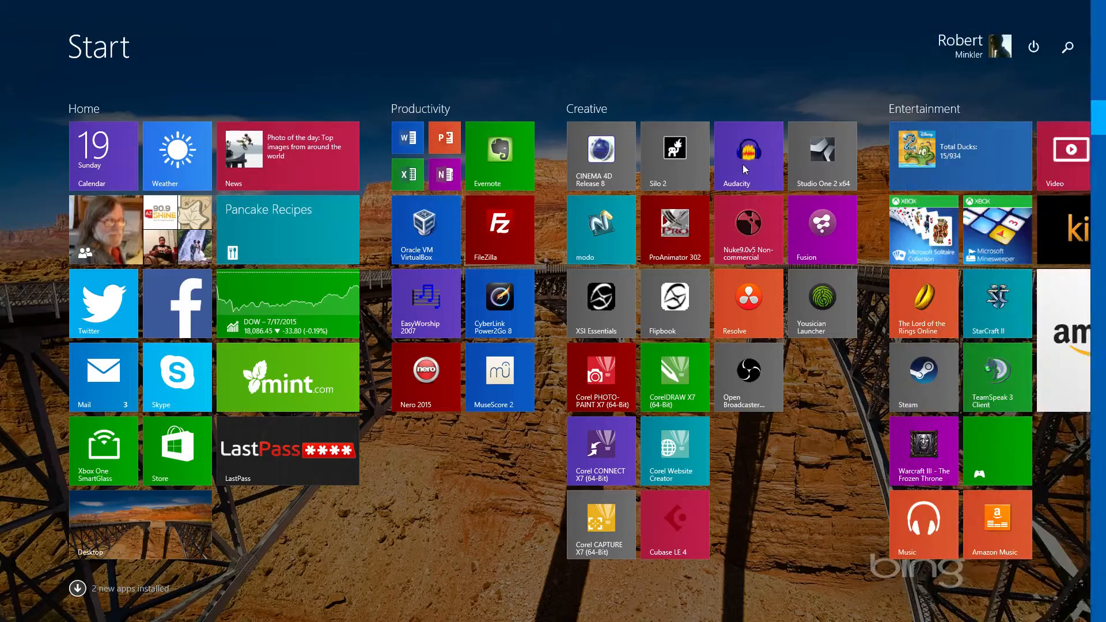
click(743, 164)
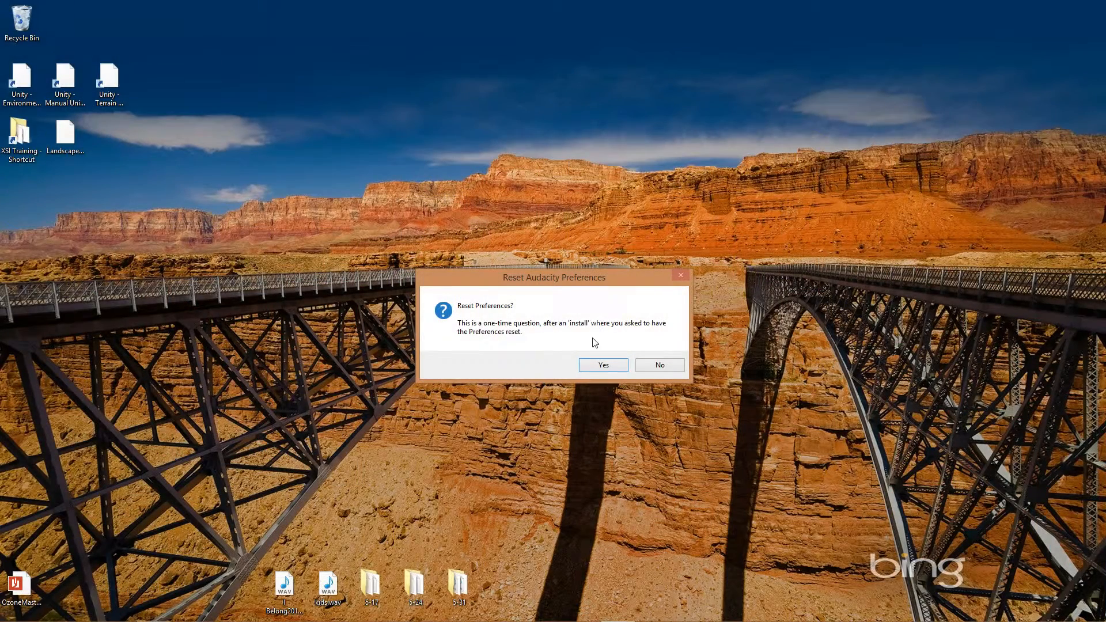
Agree to reset the Audacity preferences, and maximize the main window after dismissing the welcome dialog.
click(615, 365)
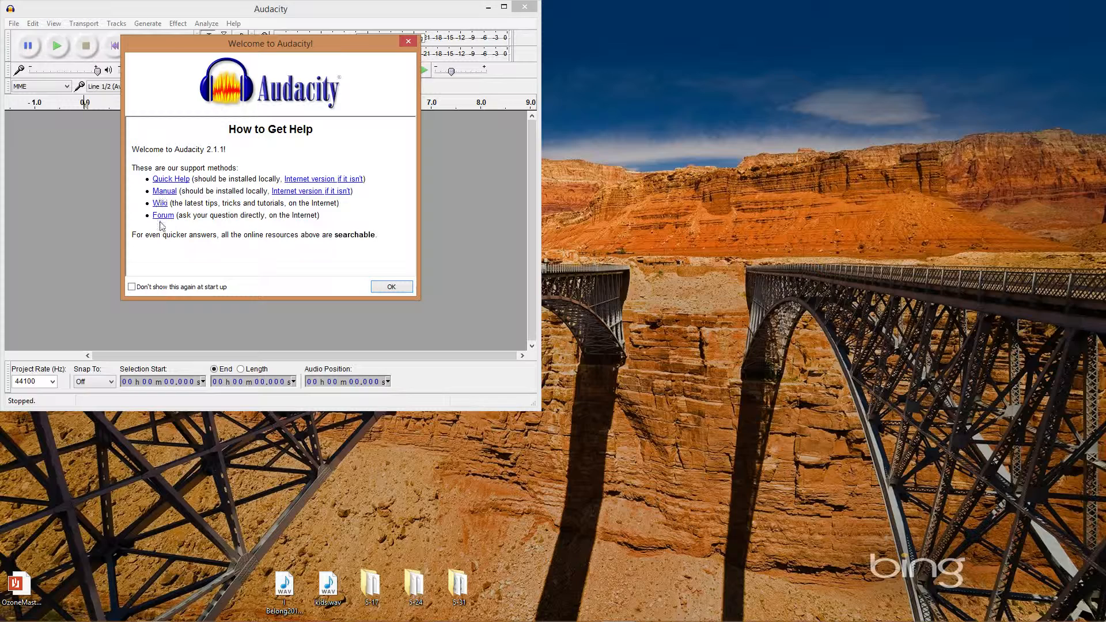
click(398, 290)
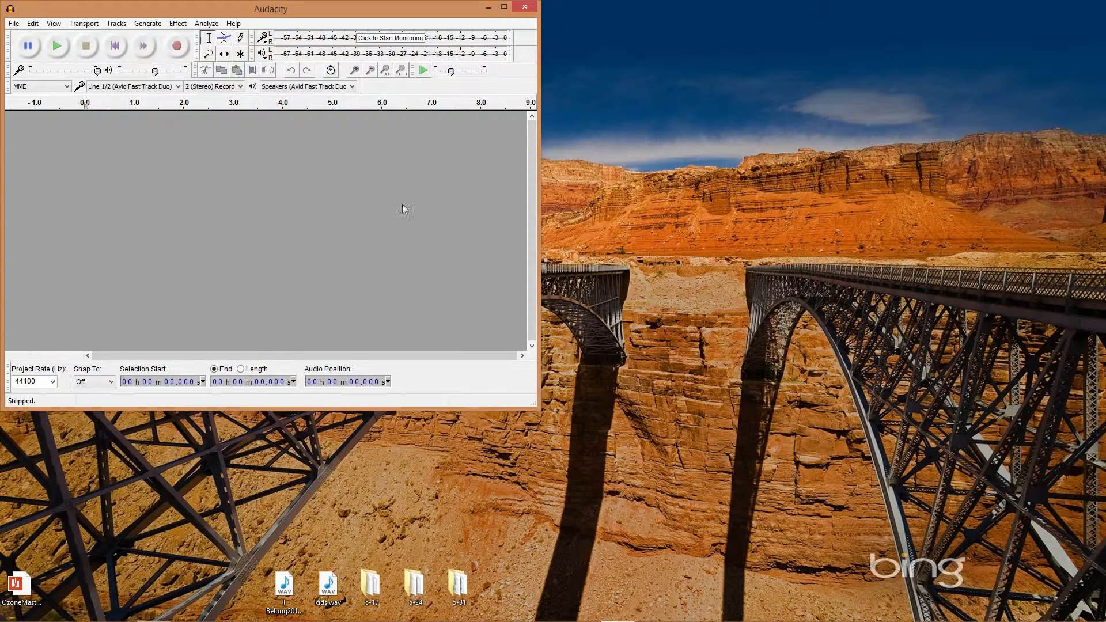
click(504, 7)
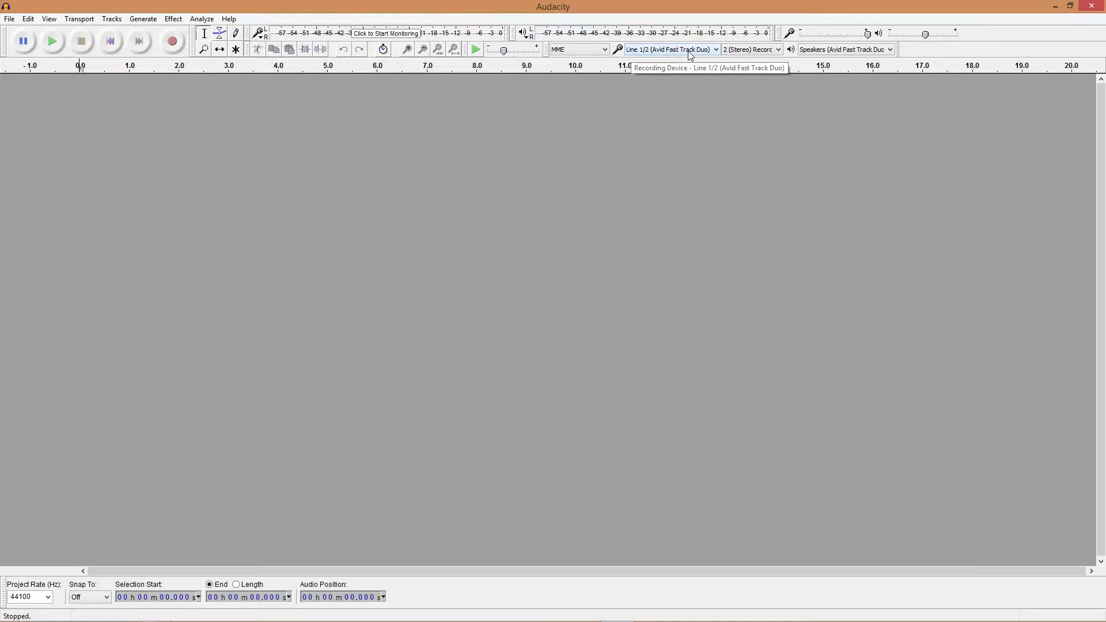
Set the recording device to Line 1/2 (Avid Fast Track Duo) and the playback device to Speakers (Avid Fast Track Duo).
click(641, 51)
click(640, 53)
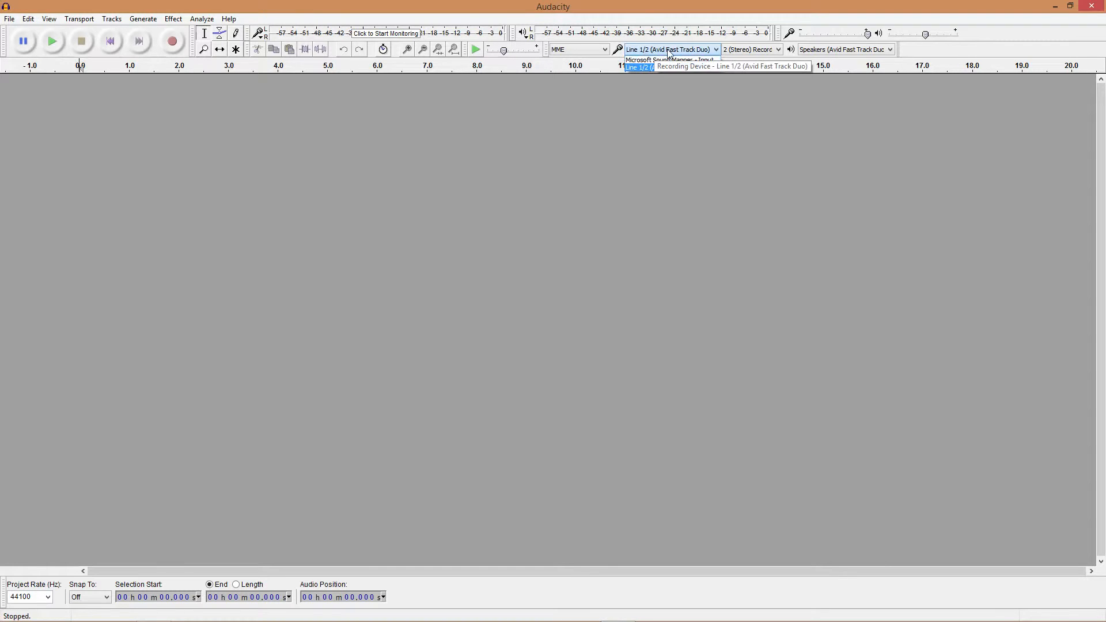
click(819, 51)
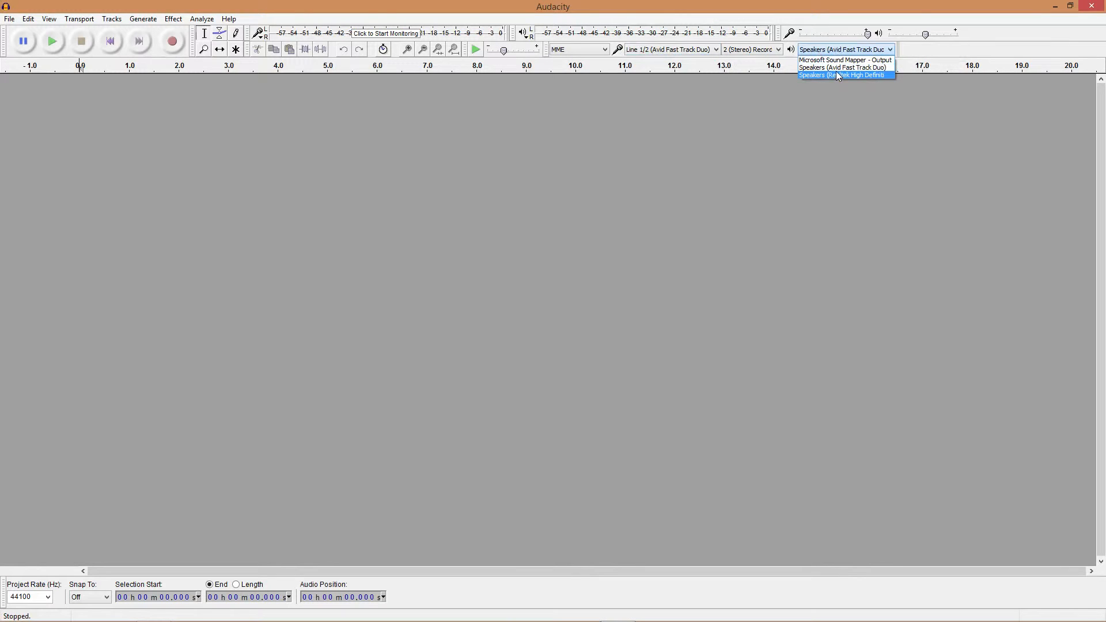
click(838, 70)
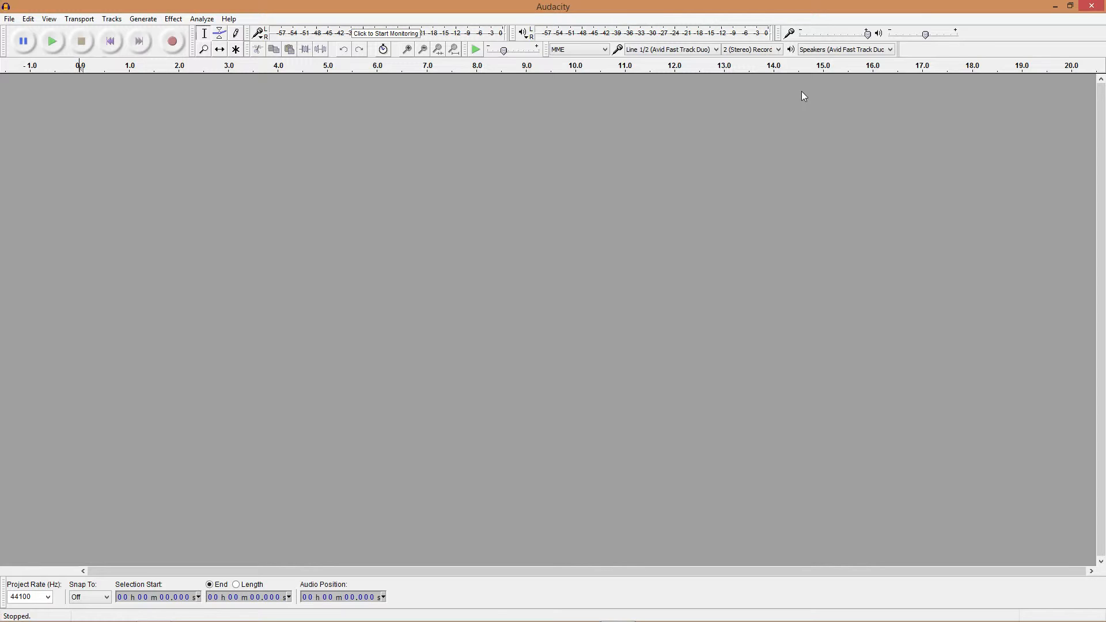
click(838, 50)
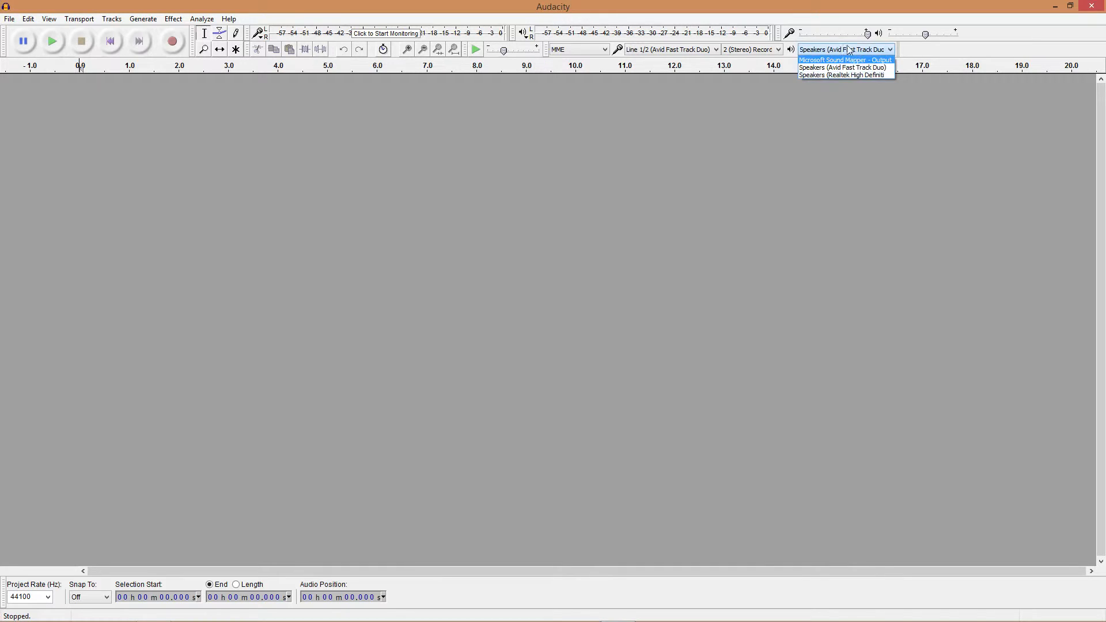
click(828, 68)
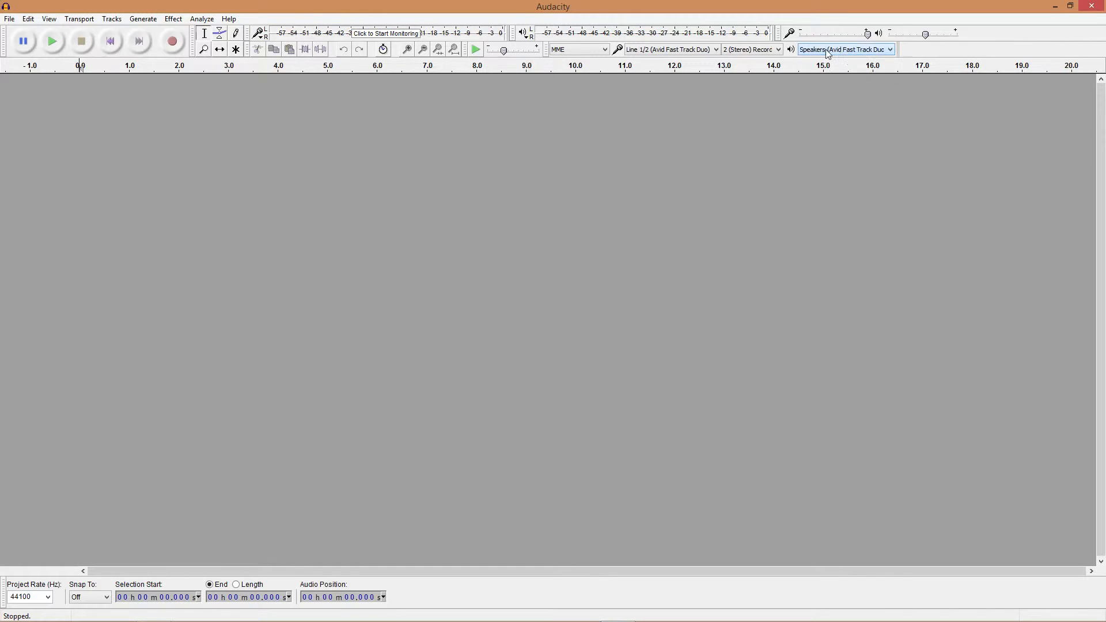
click(680, 50)
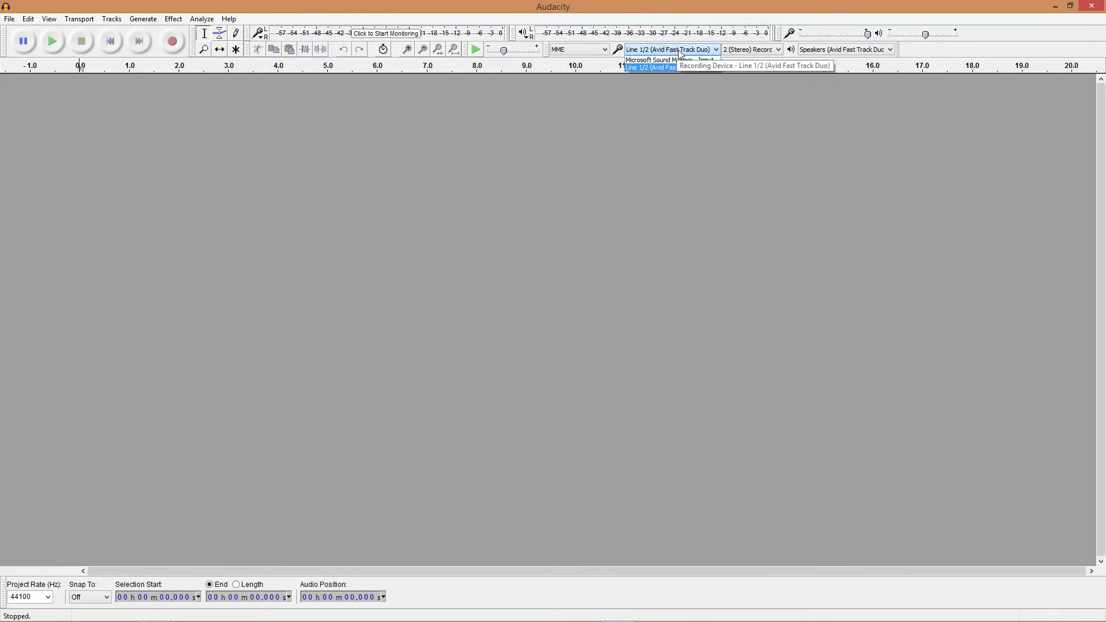
click(680, 51)
click(818, 49)
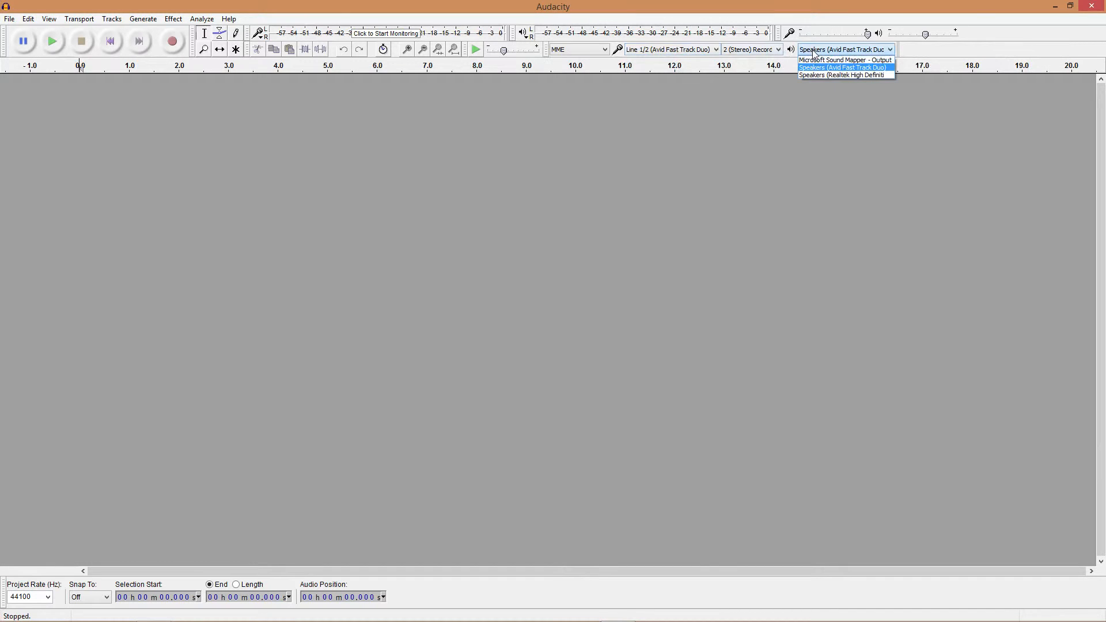
click(818, 67)
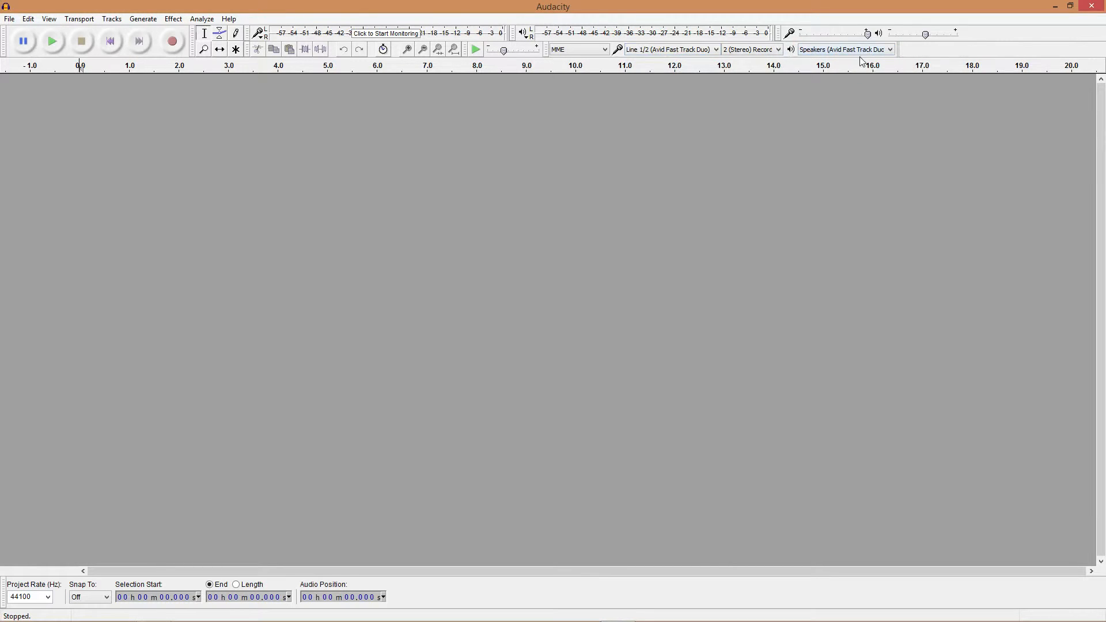
Review the available playback devices and choose Speakers (Avid Fast Track Duo) again.
click(833, 50)
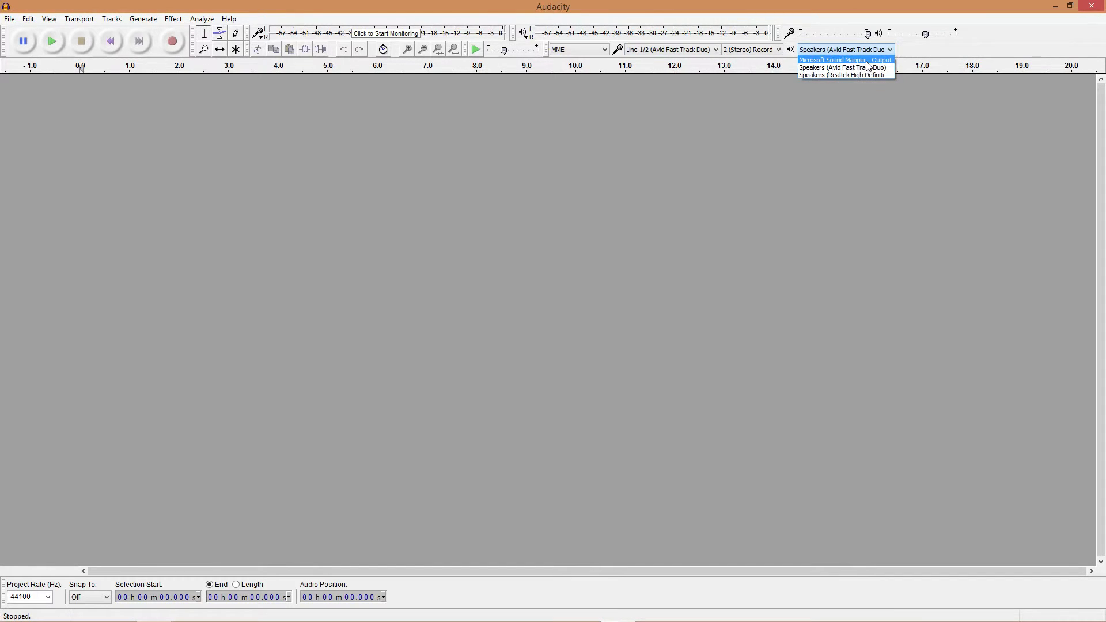
click(858, 109)
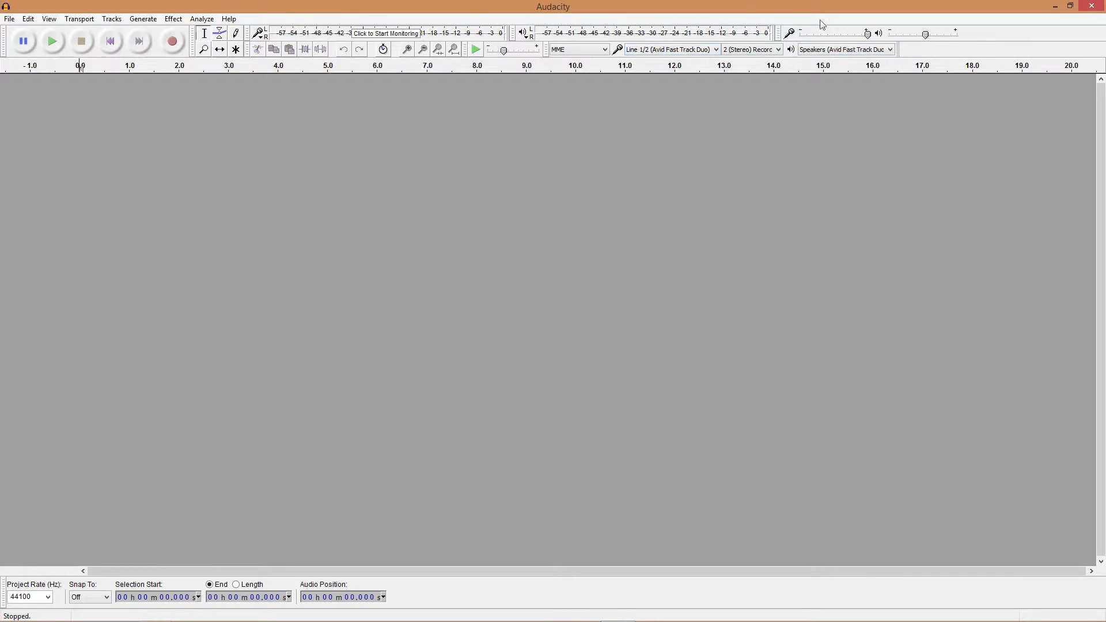
click(840, 50)
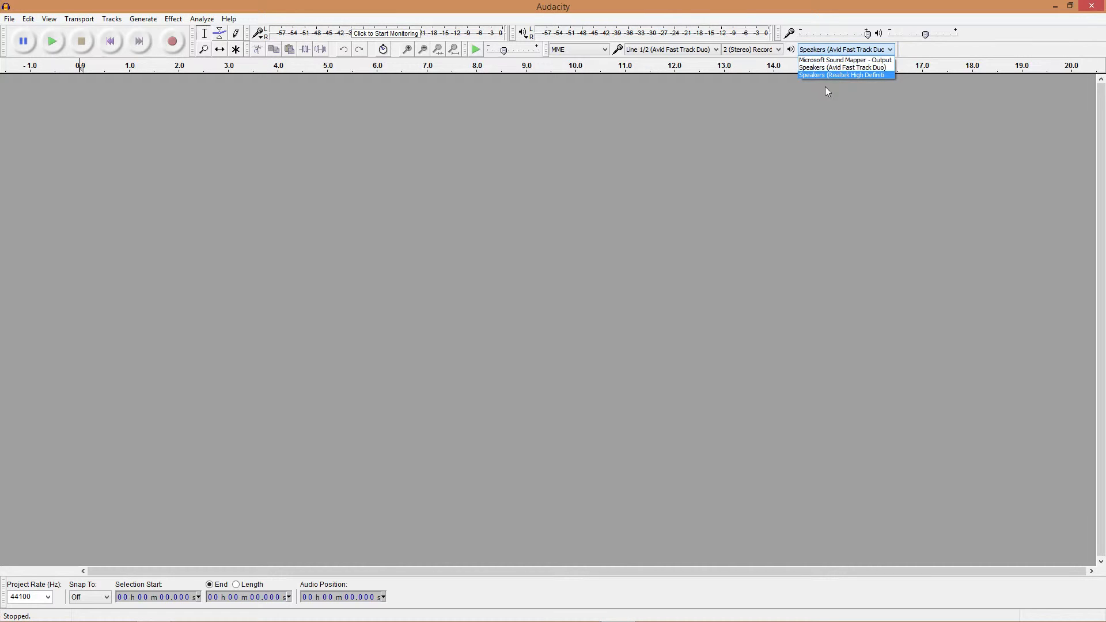
click(834, 69)
click(834, 47)
click(835, 69)
Look through the list of effects for the installed LADSPA plug-ins.
click(174, 19)
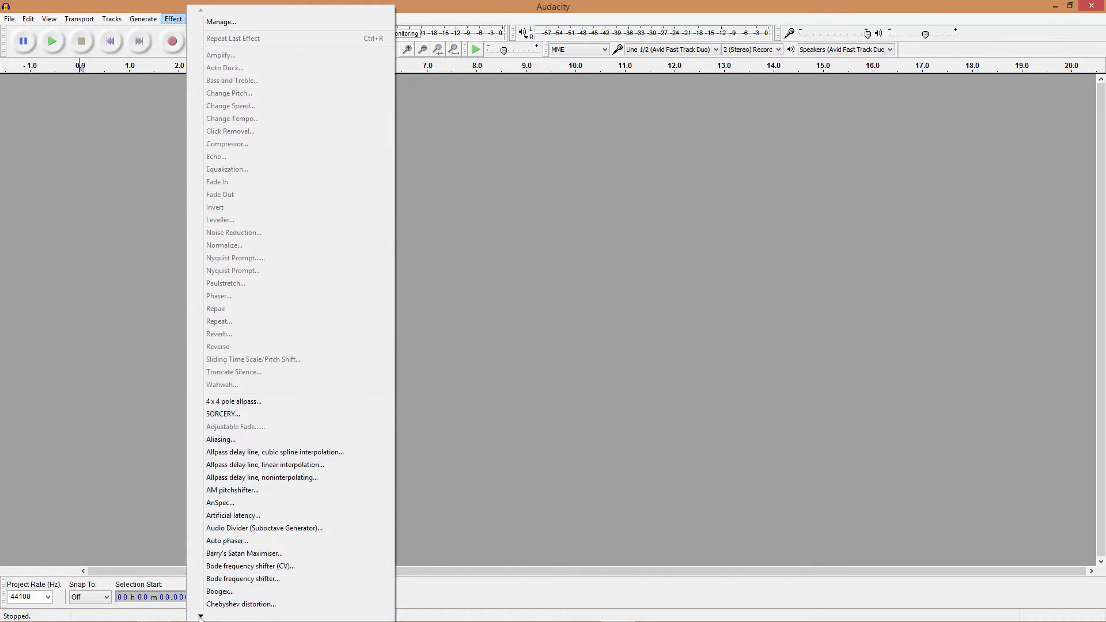
mouse_move(201, 617)
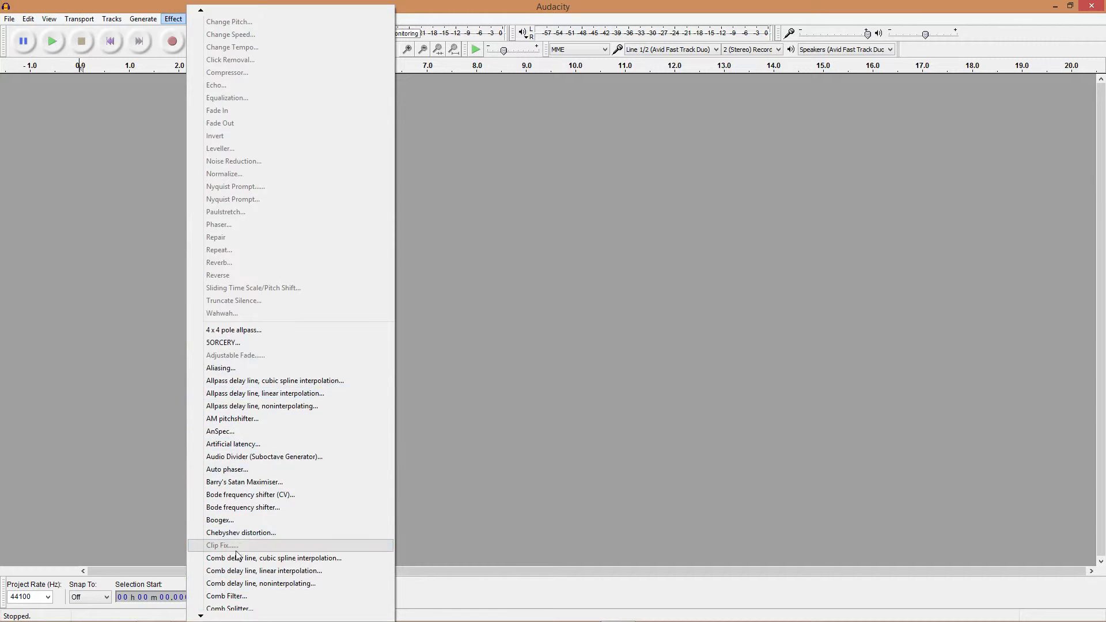
scroll(216, 596, down, 7)
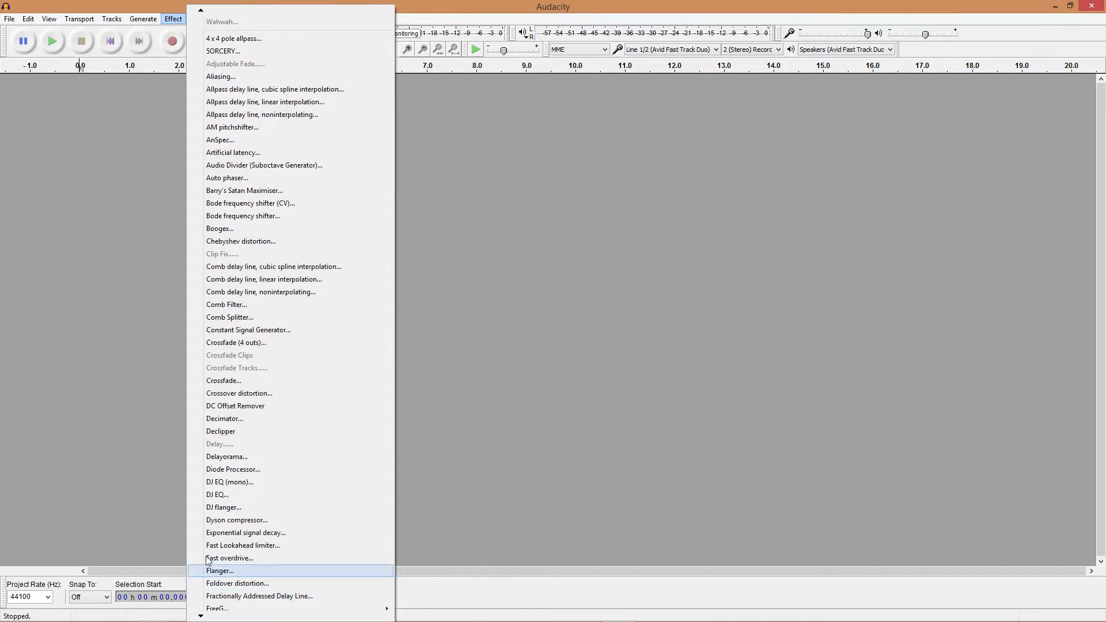
click(121, 389)
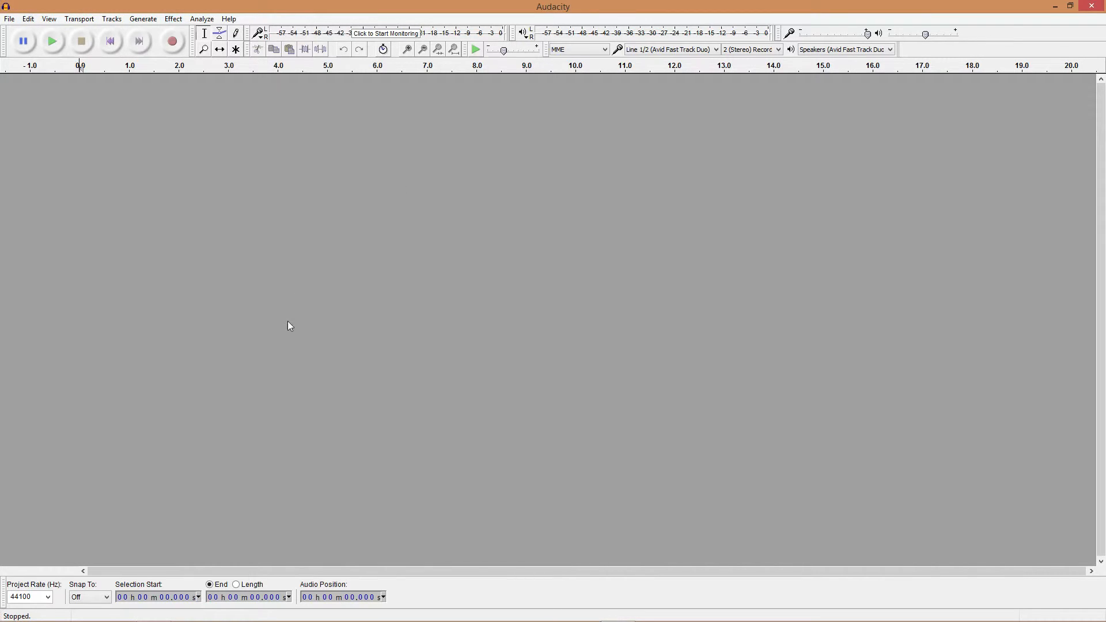
Switch to File Explorer, open PROJ000\AUDIO on the SDHC card, and import MONO-000.WAV into the empty Audacity project.
click(10, 20)
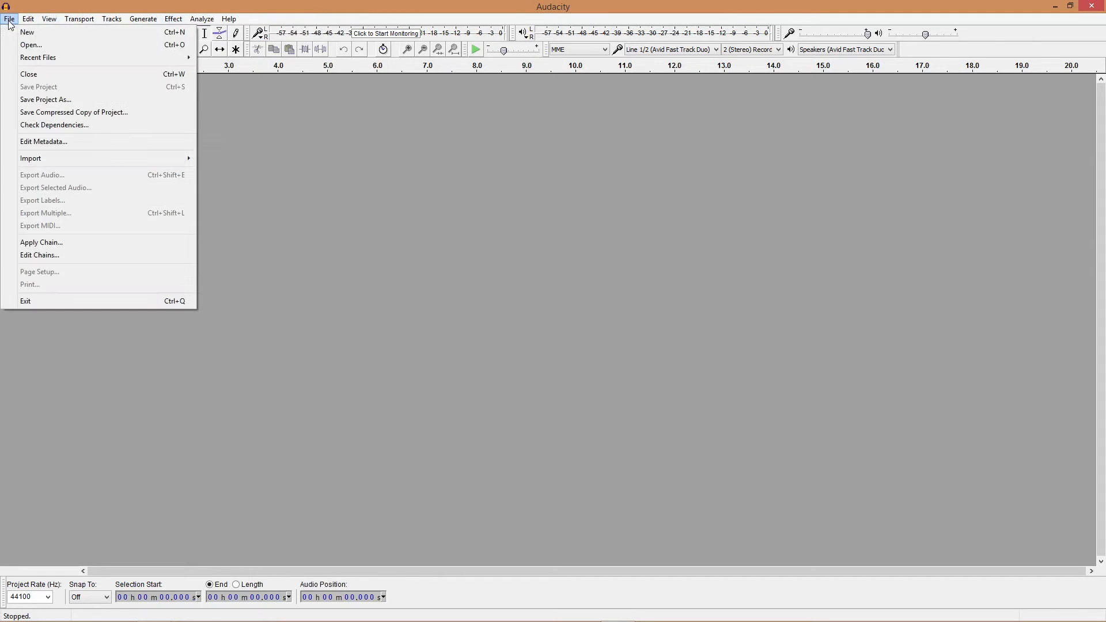
click(308, 204)
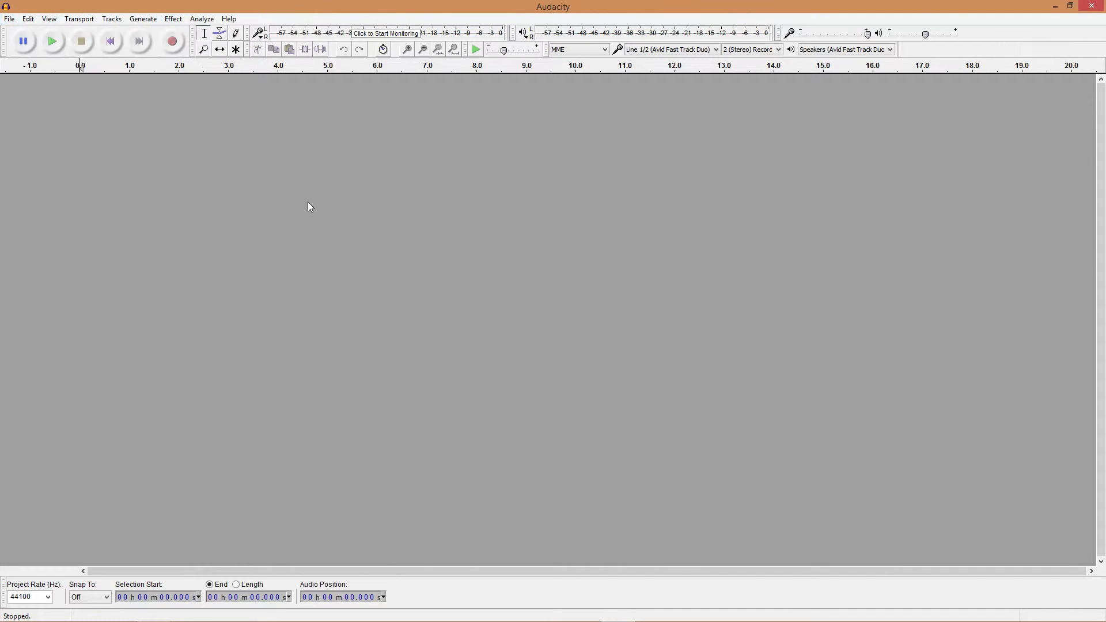
double_click(299, 311)
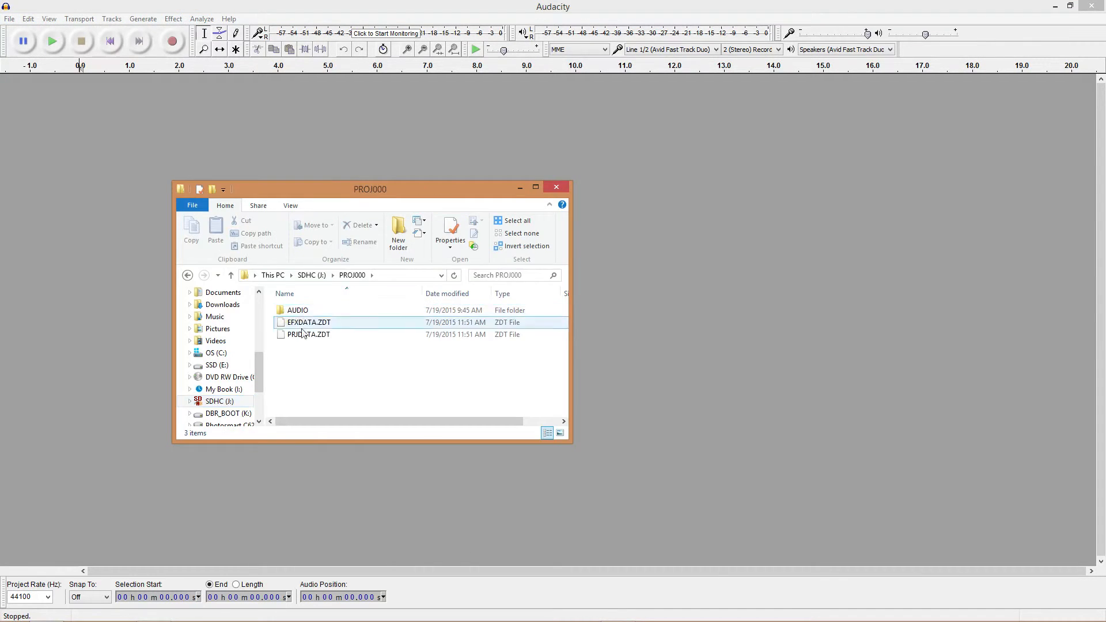
double_click(303, 315)
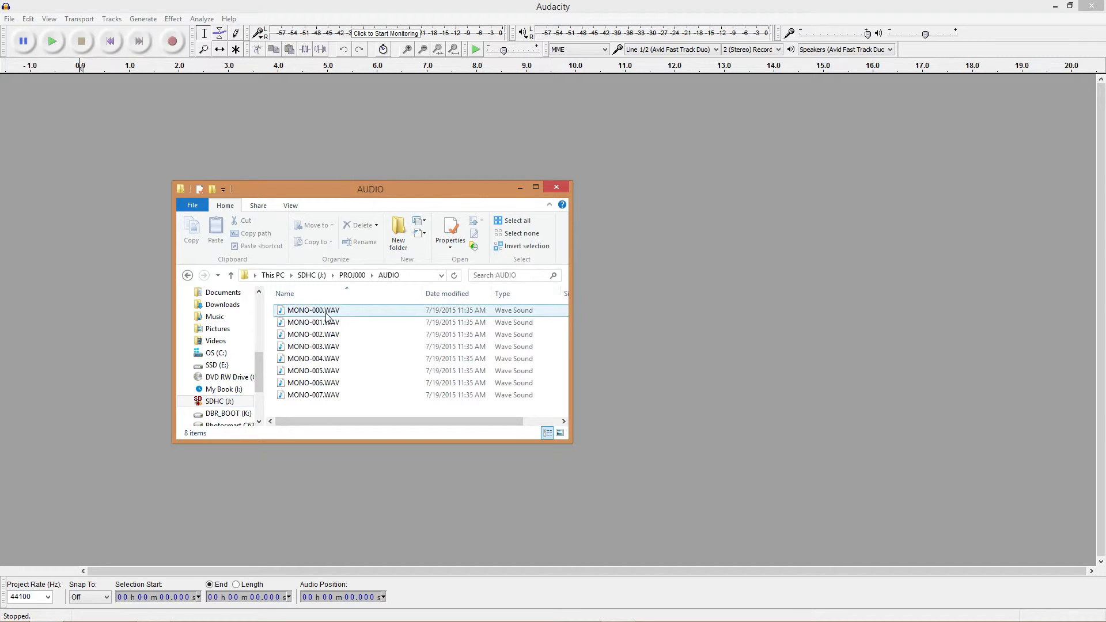
click(304, 311)
drag(88, 199, 80, 214)
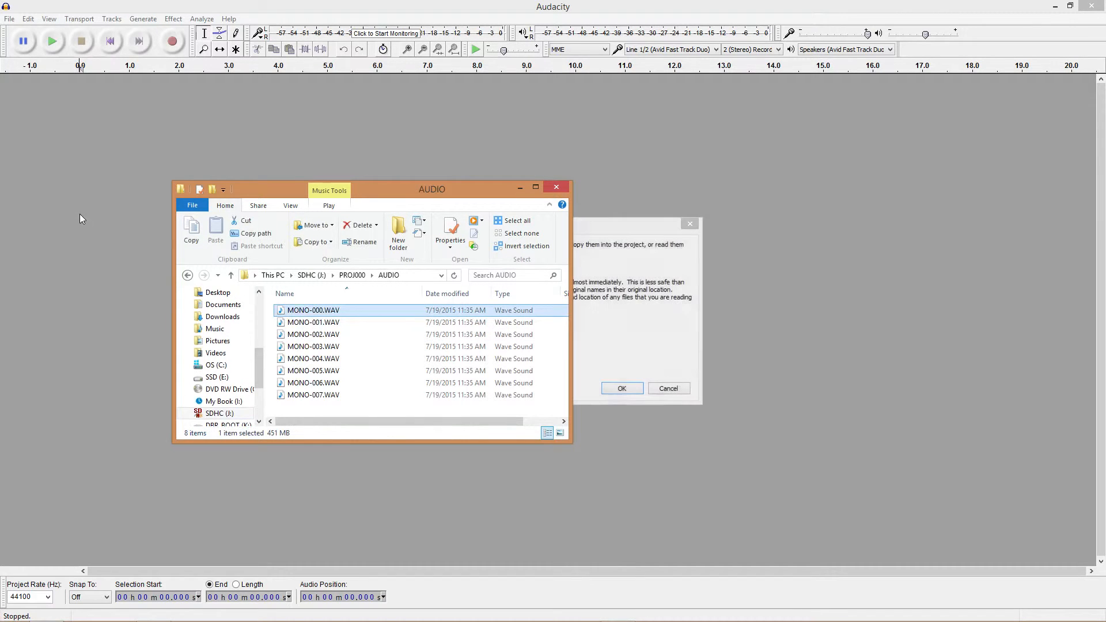
click(618, 340)
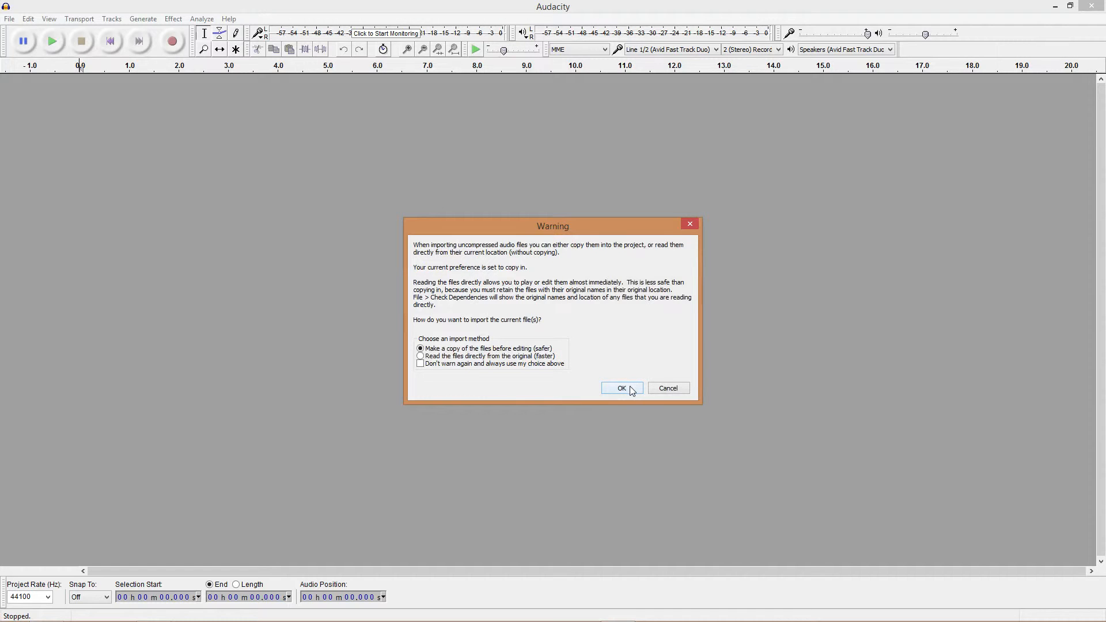
click(529, 355)
click(609, 390)
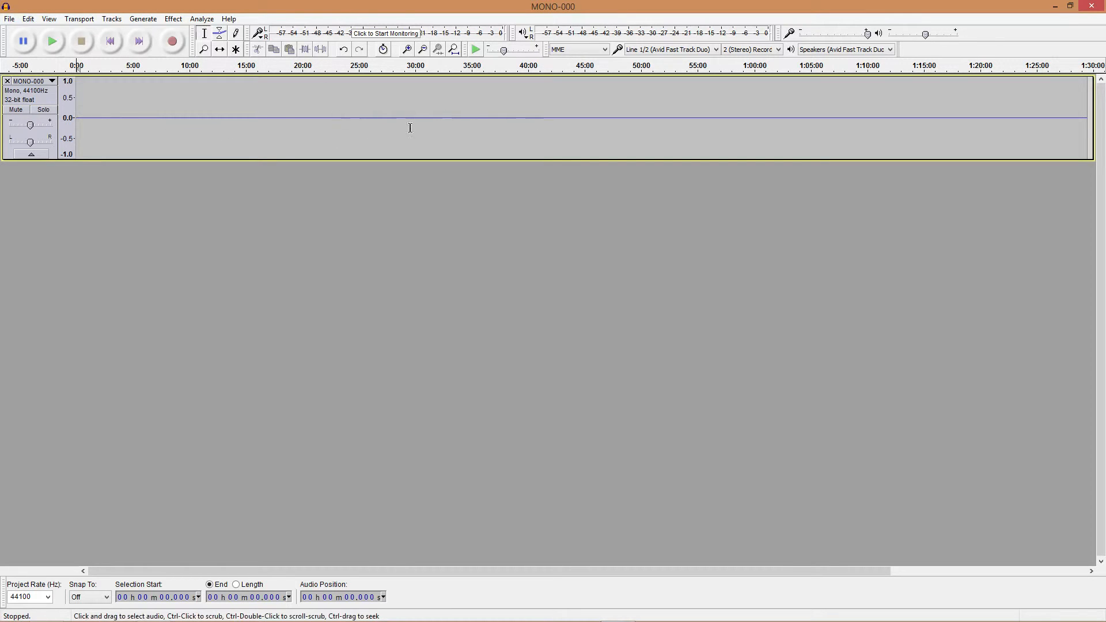
Start an audio export of the project, with MP3 Files as the format and the Desktop as the destination.
click(9, 19)
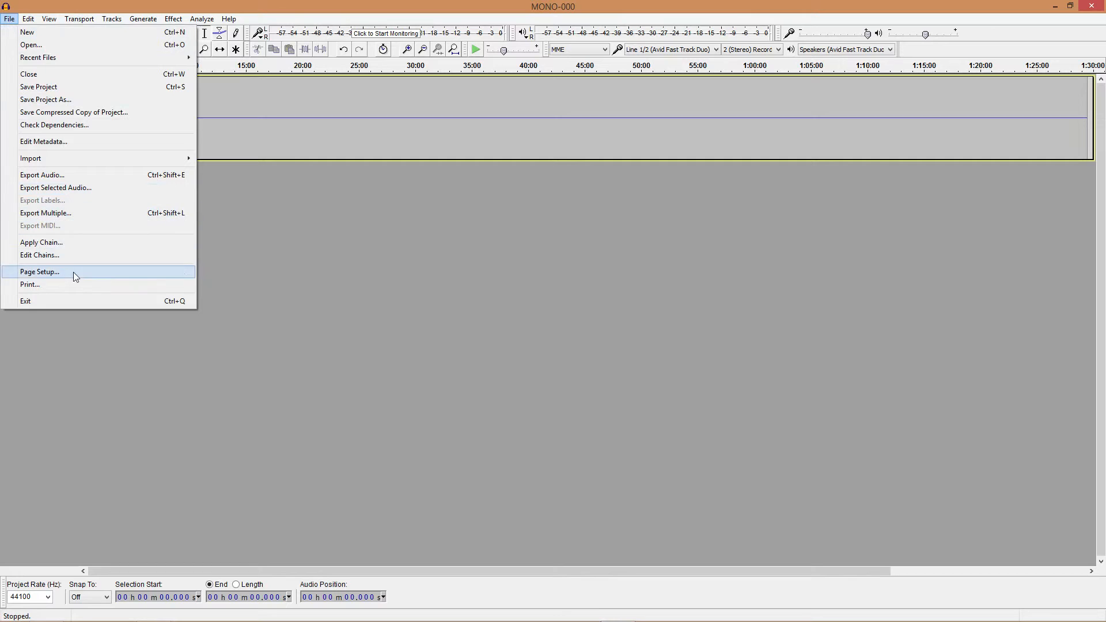
click(262, 238)
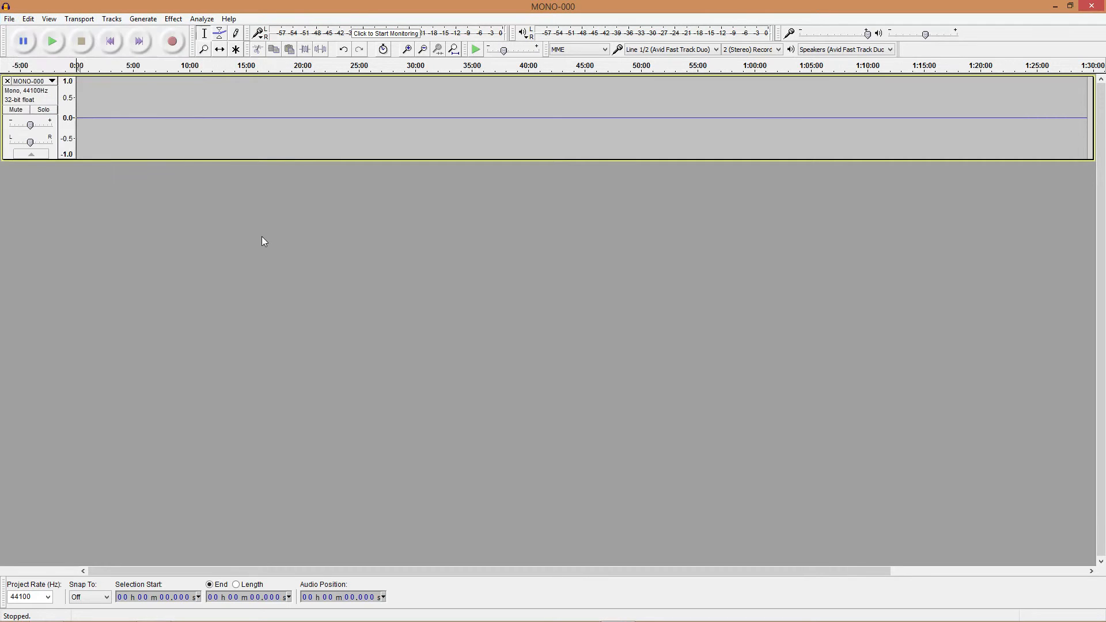
click(10, 19)
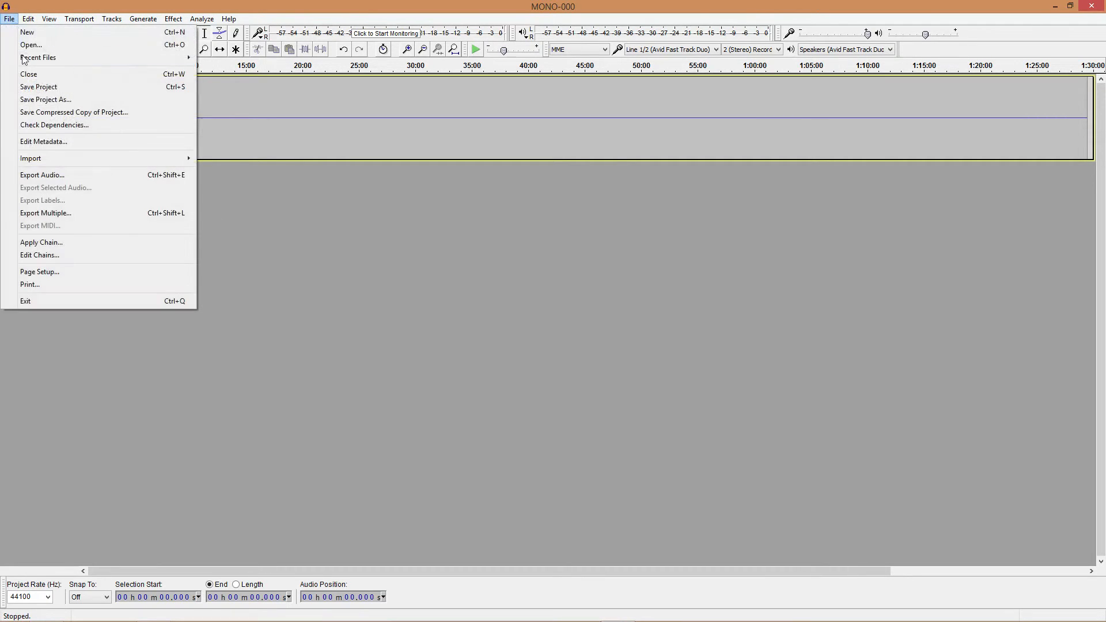
click(42, 175)
click(449, 394)
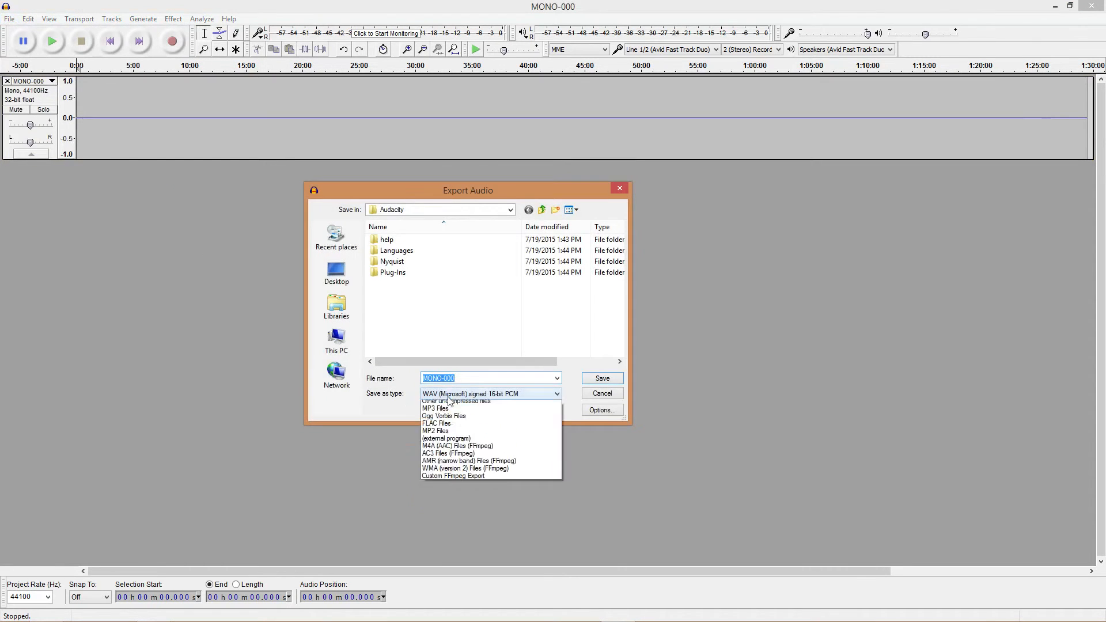
click(455, 438)
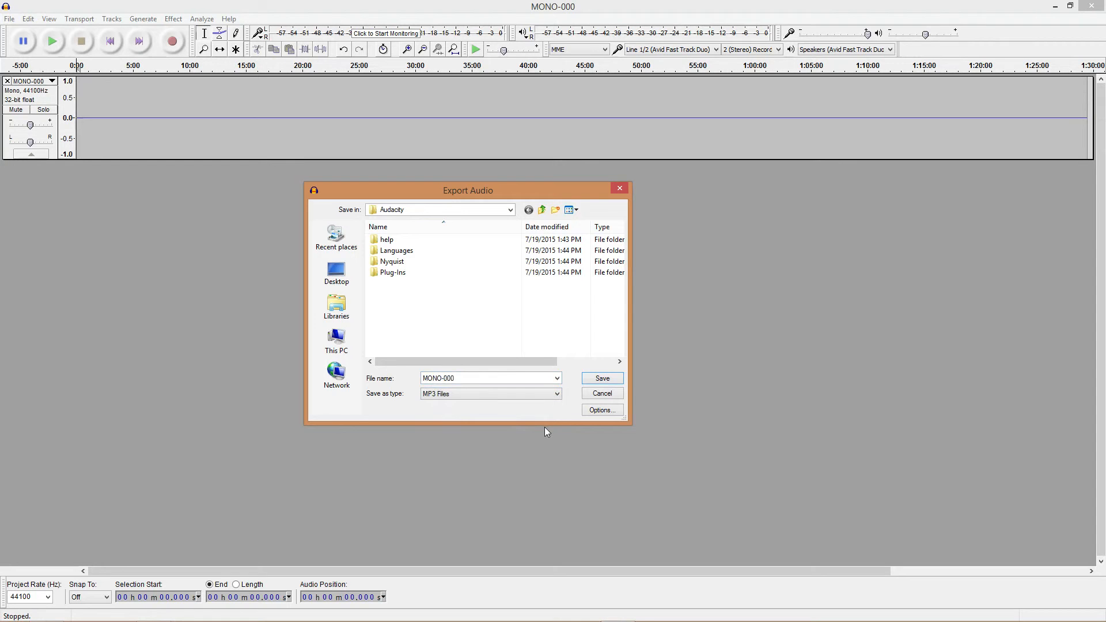
click(336, 272)
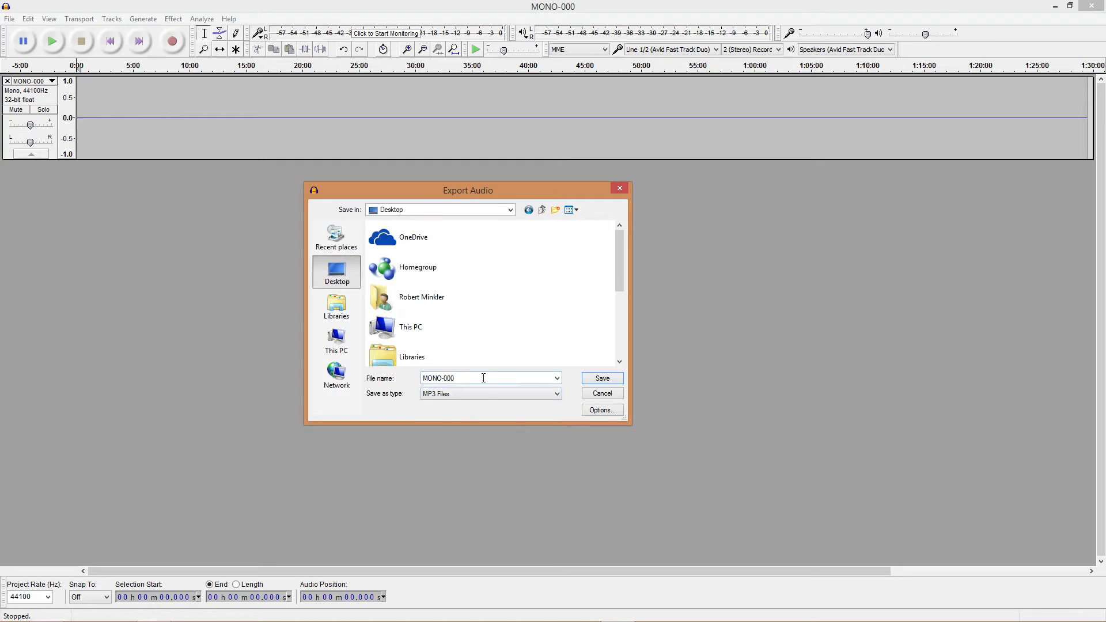
Check the MP3 export options without changing them, and save the MONO-000 export with blank metadata.
click(600, 411)
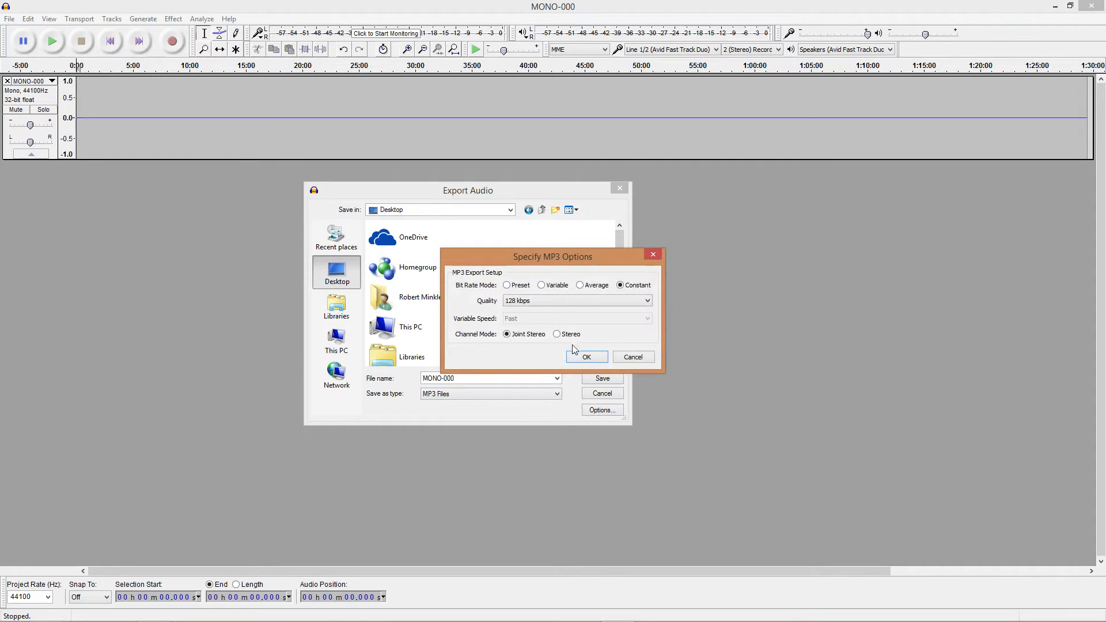
click(628, 360)
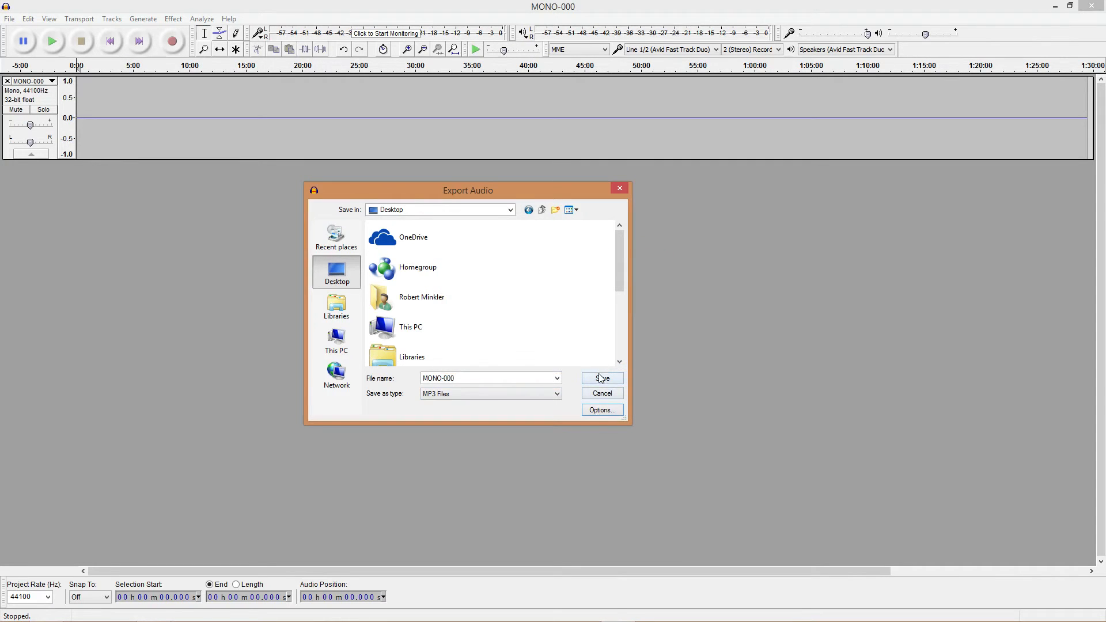
click(603, 383)
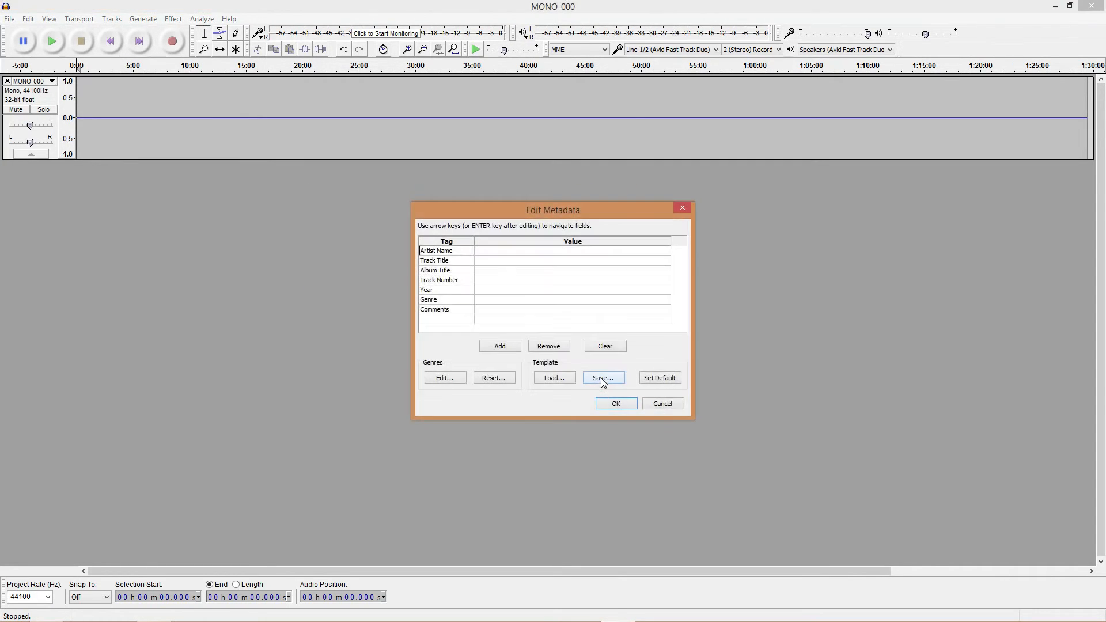
click(607, 406)
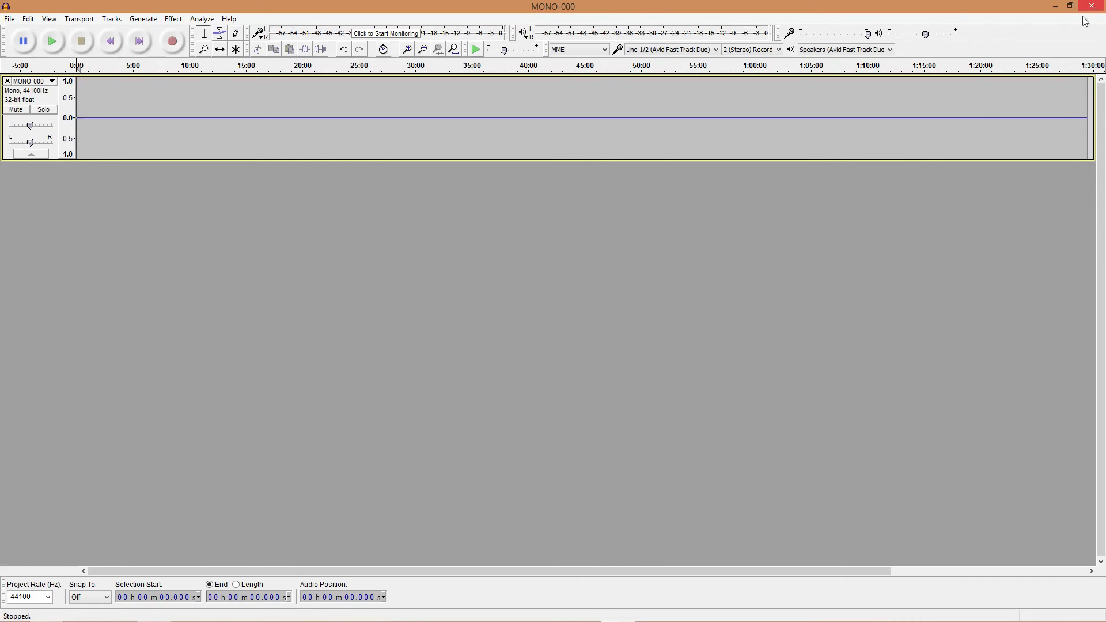
Remove the MONO-000 track from the project, and view the available import types.
click(7, 81)
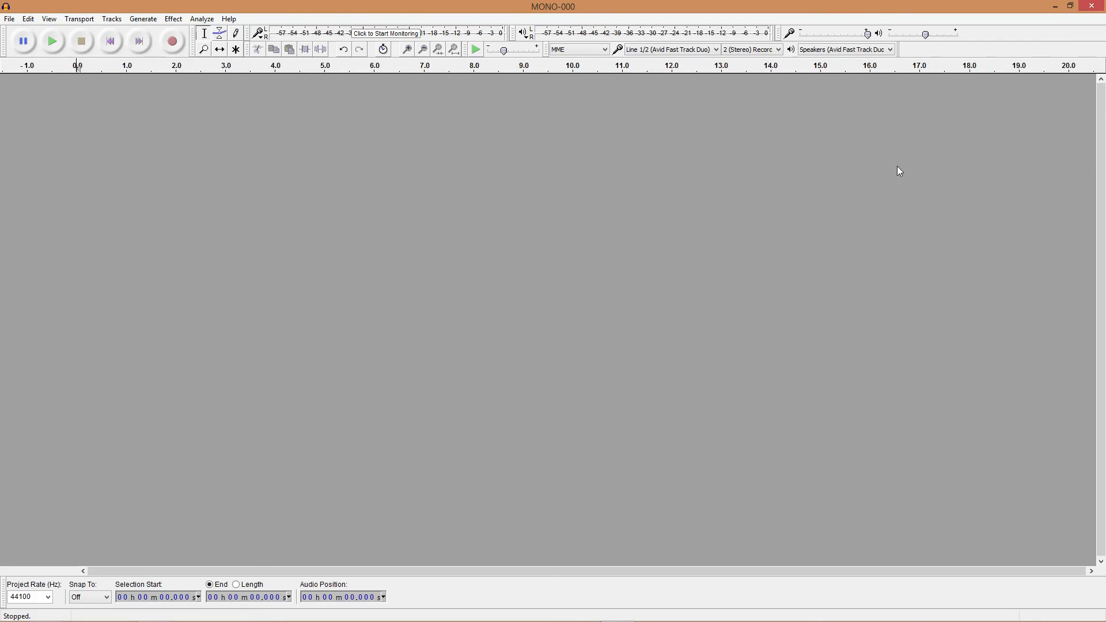
click(9, 19)
mouse_move(30, 159)
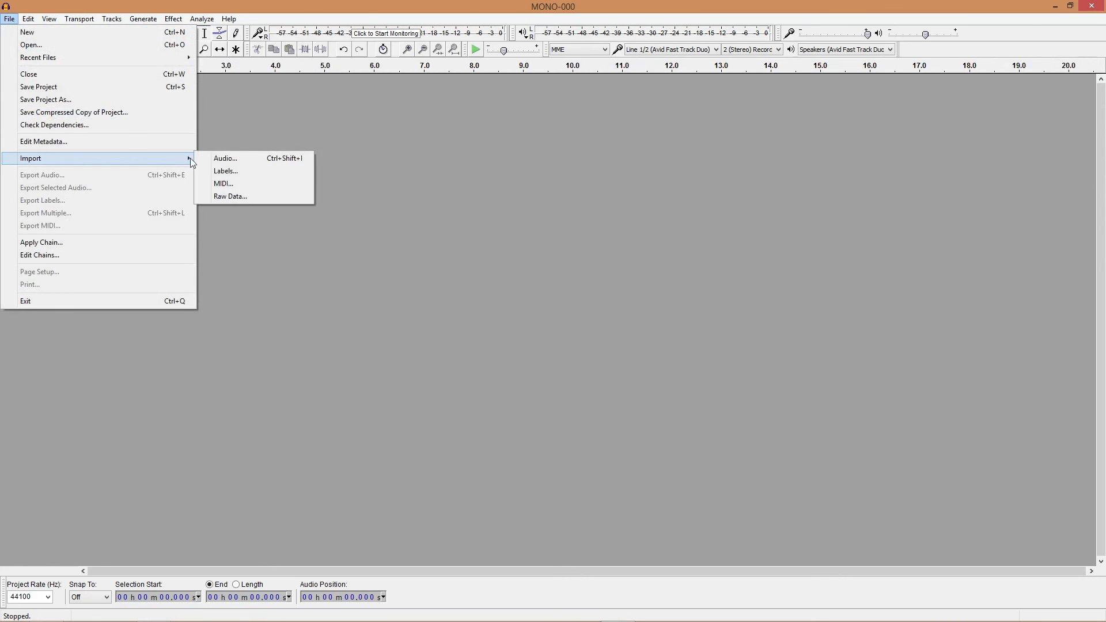
click(267, 104)
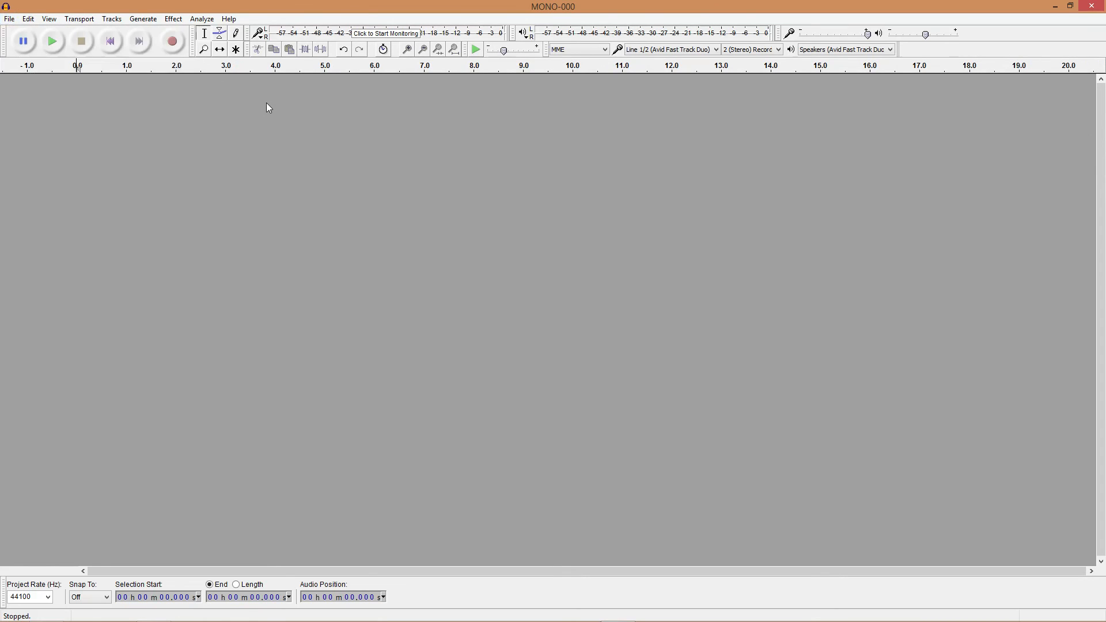